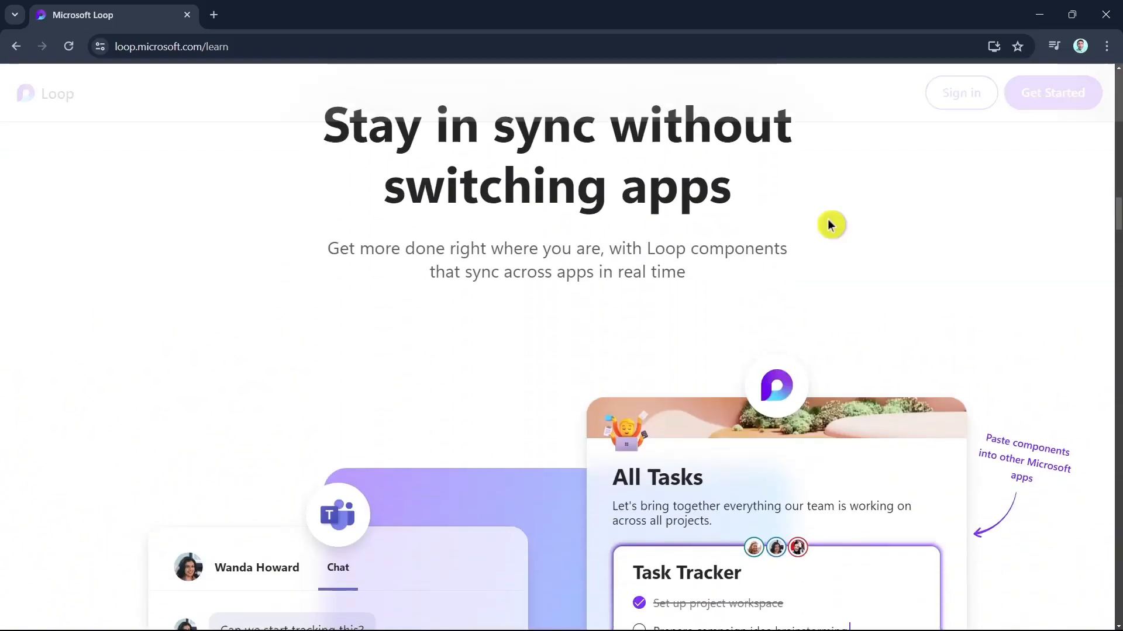
- Examine the Project Home workspace preview on the Microsoft Loop product page
scroll(830, 226, up, 4)
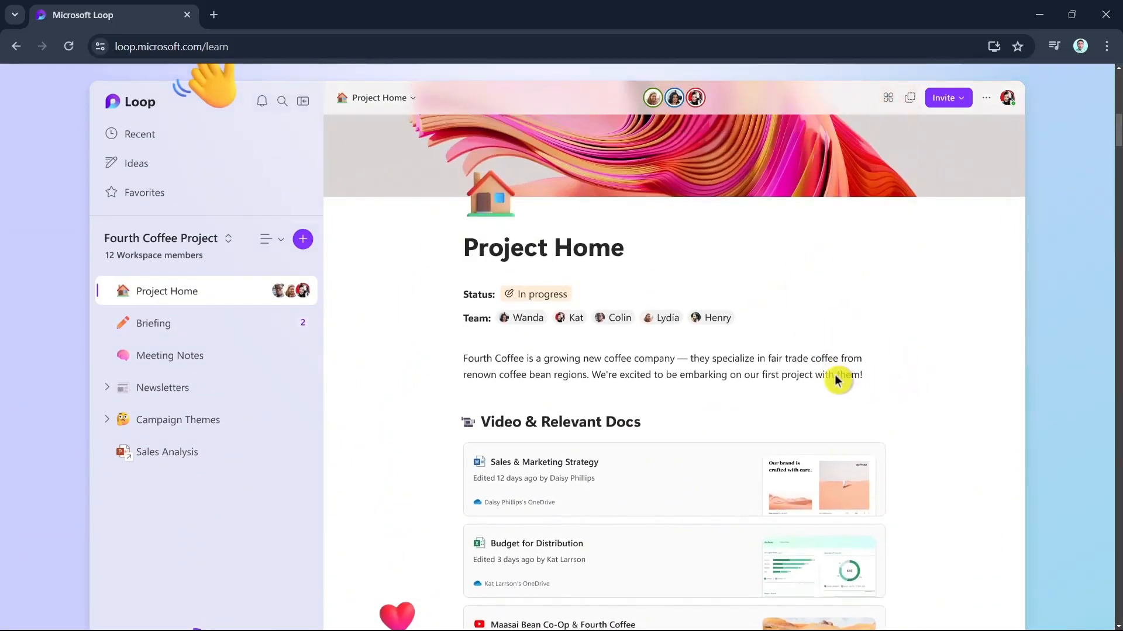
scroll(838, 376, up, 5)
scroll(953, 403, down, 5)
scroll(564, 380, down, 2)
scroll(565, 380, up, 2)
scroll(565, 381, down, 1)
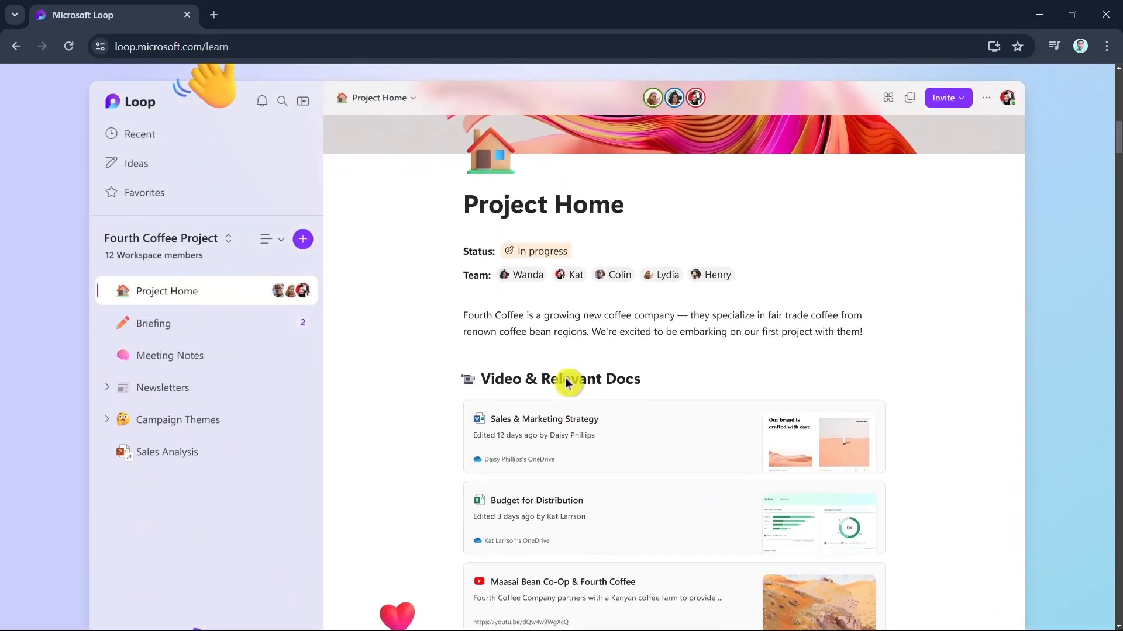
scroll(566, 381, up, 1)
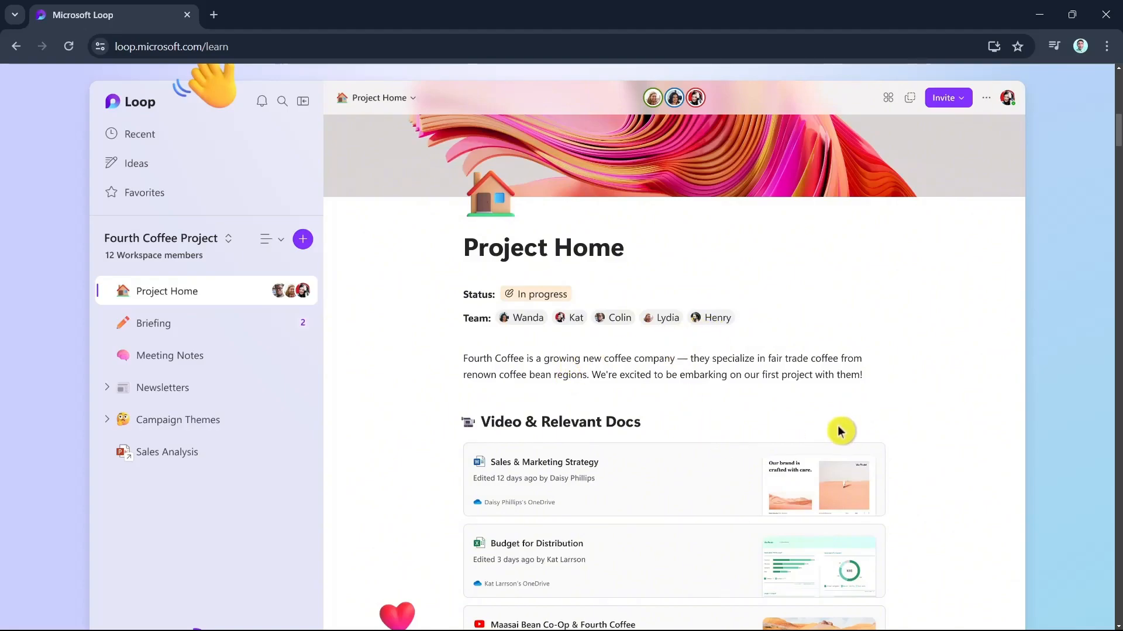
scroll(997, 423, down, 4)
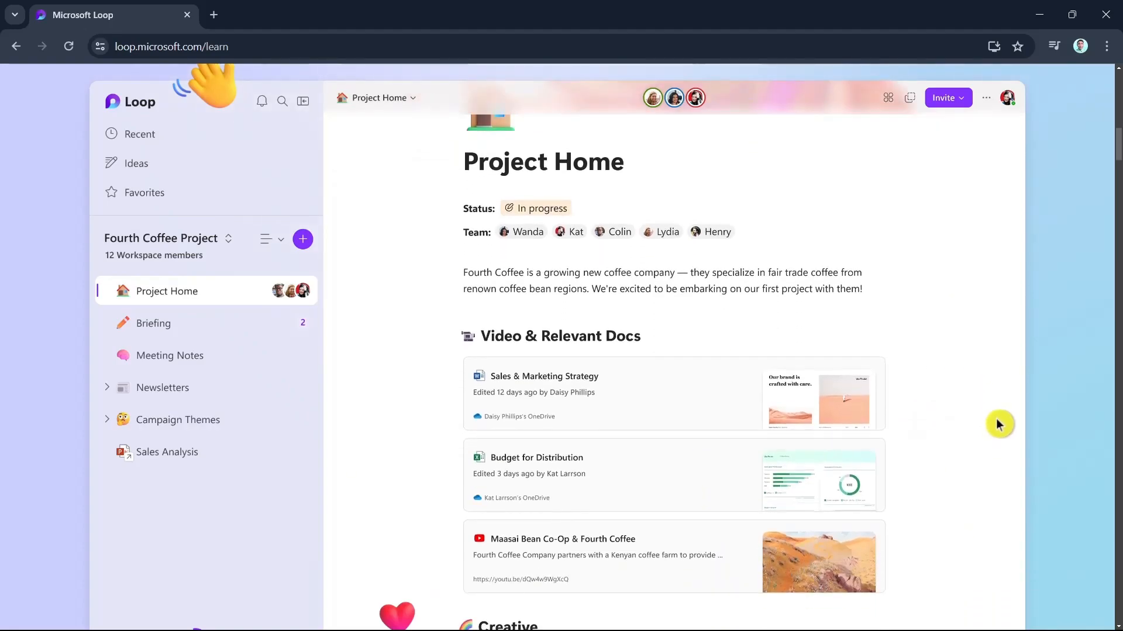
- Examine the product page section on Loop components that sync across Teams, Outlook and Loop
scroll(970, 407, down, 10)
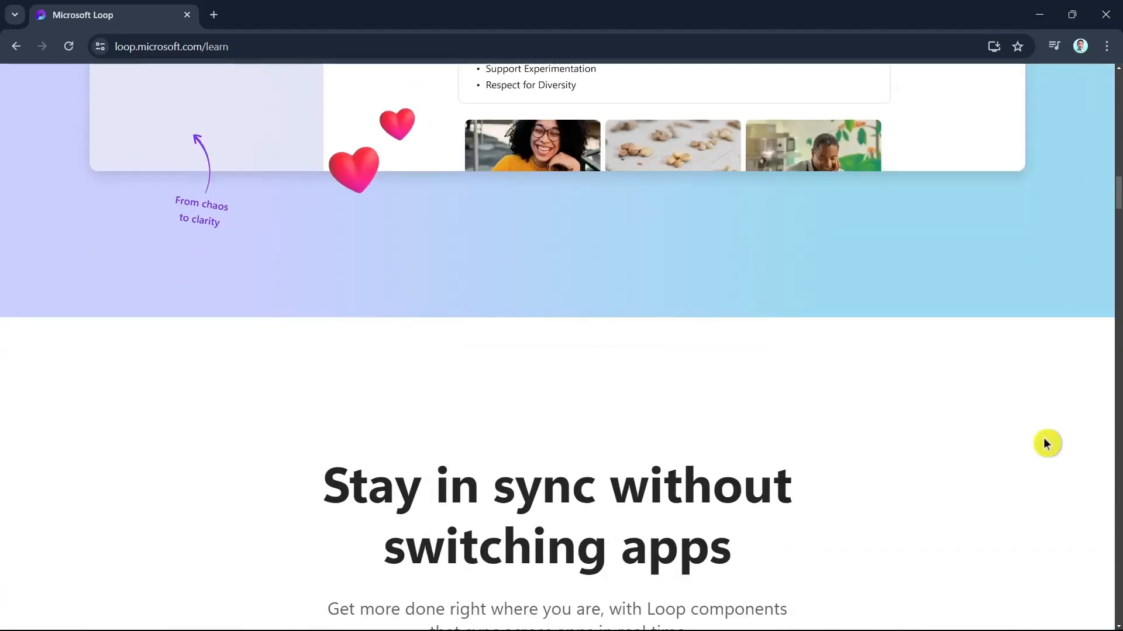
scroll(1047, 444, down, 9)
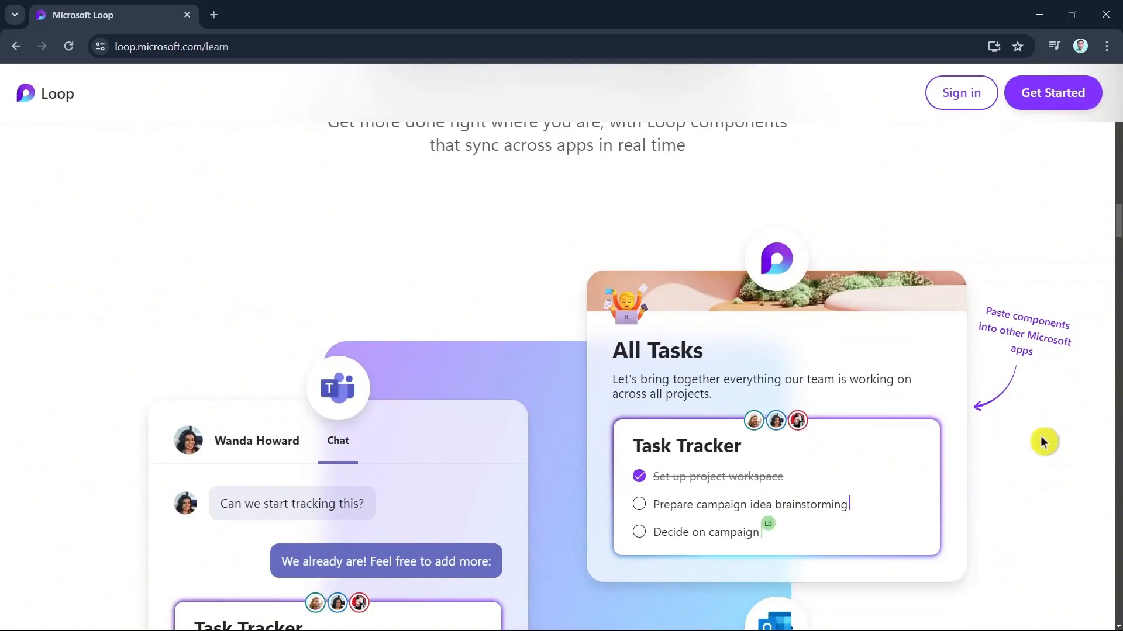
scroll(1041, 442, down, 2)
scroll(1036, 440, down, 2)
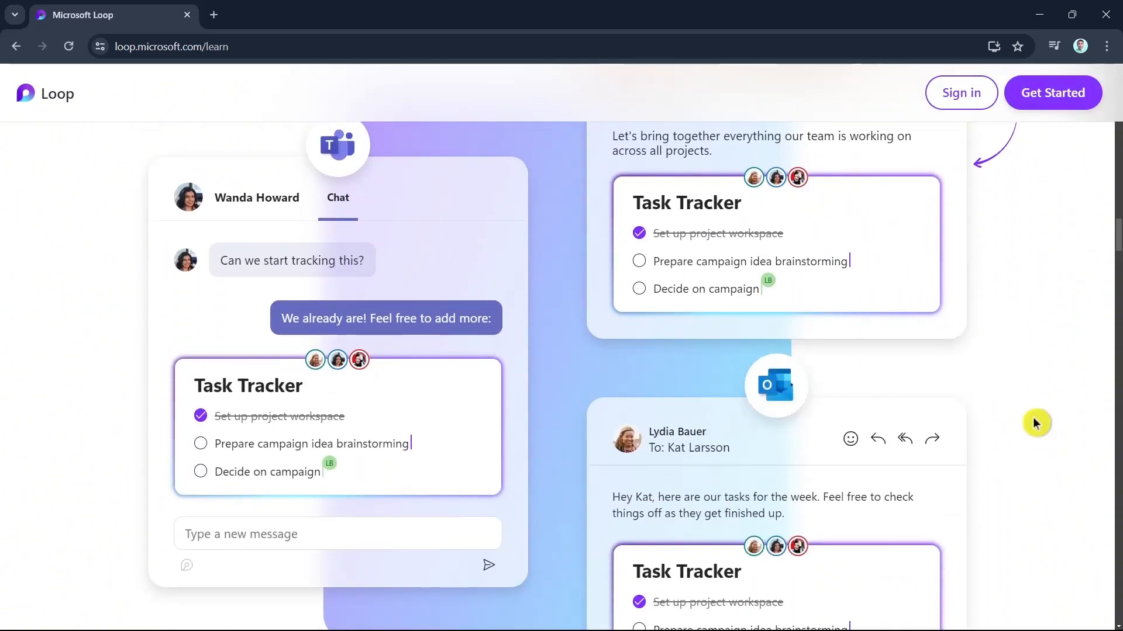
scroll(1032, 419, down, 4)
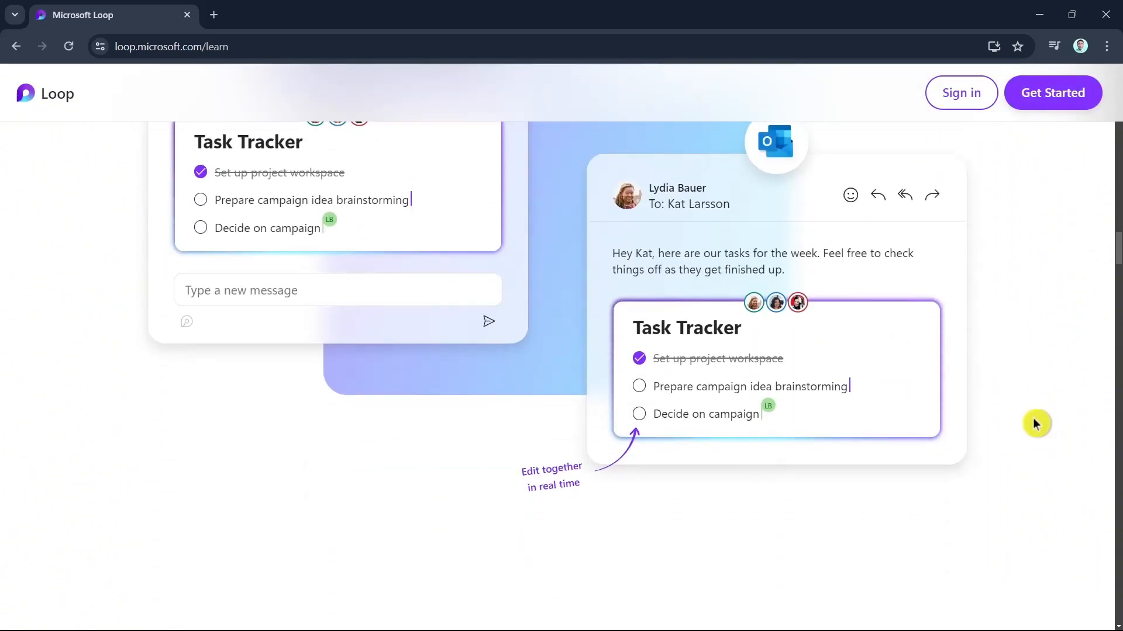
scroll(1032, 419, up, 2)
scroll(1033, 418, down, 4)
scroll(1035, 416, up, 4)
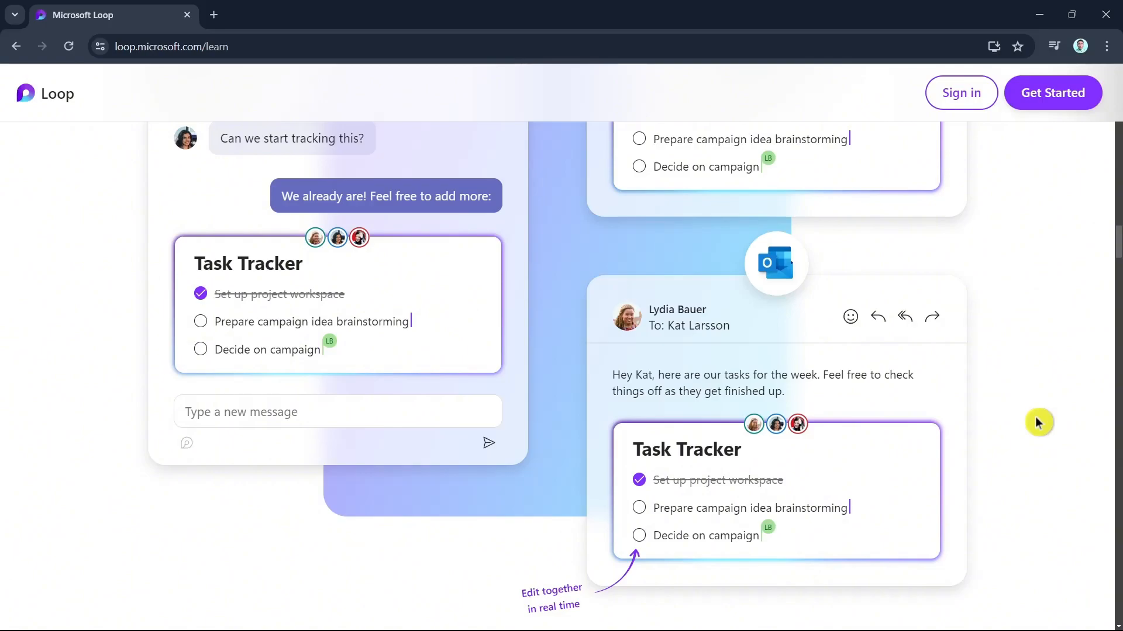
- Read through the product page sections on getting started, the AI teammate and deciding together
scroll(1035, 418, down, 10)
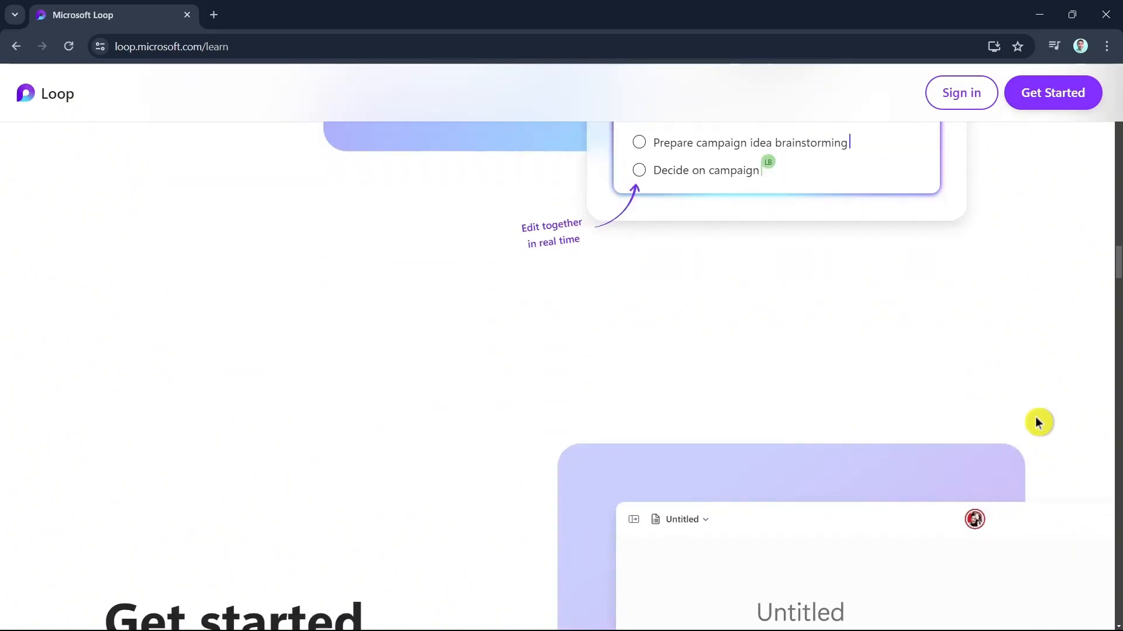
scroll(1034, 419, down, 10)
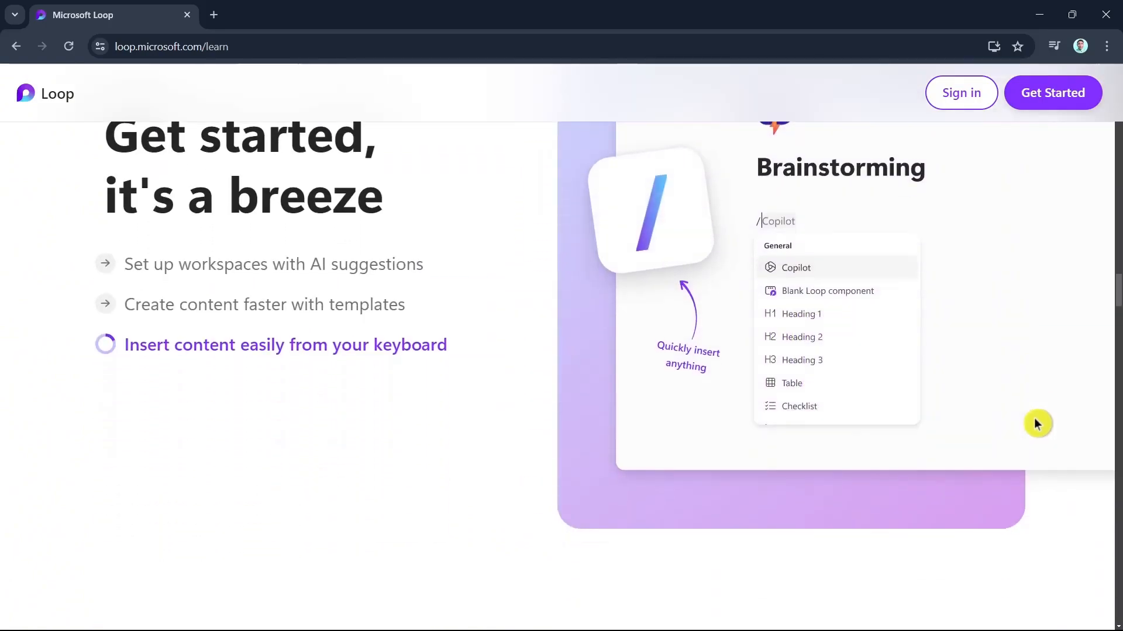
scroll(1035, 422, down, 4)
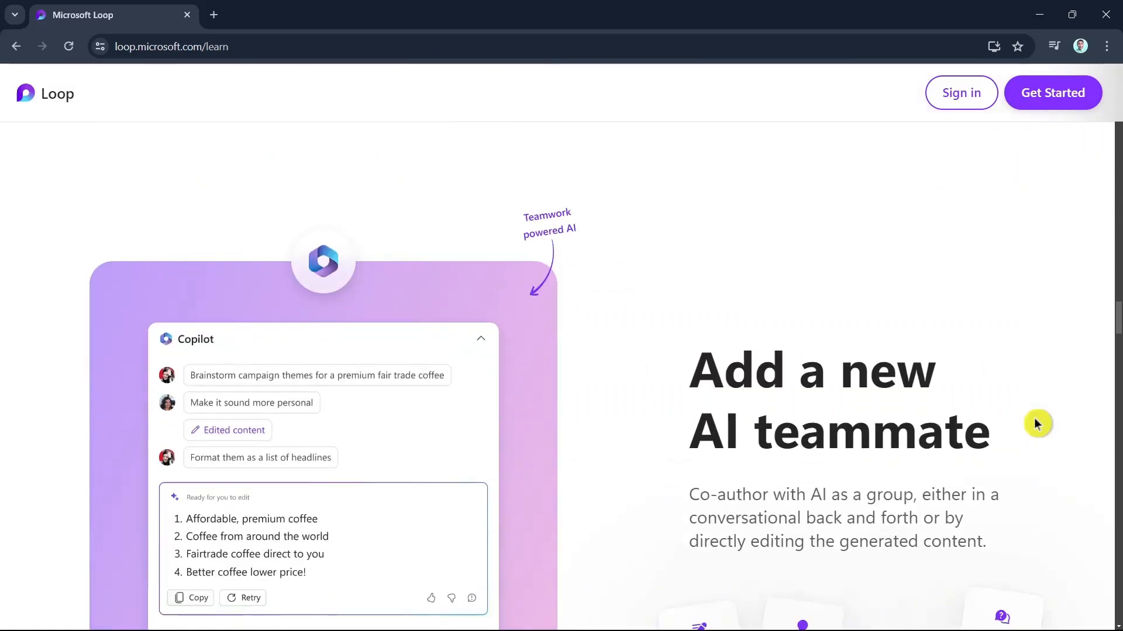
scroll(1035, 422, down, 7)
scroll(1033, 419, down, 15)
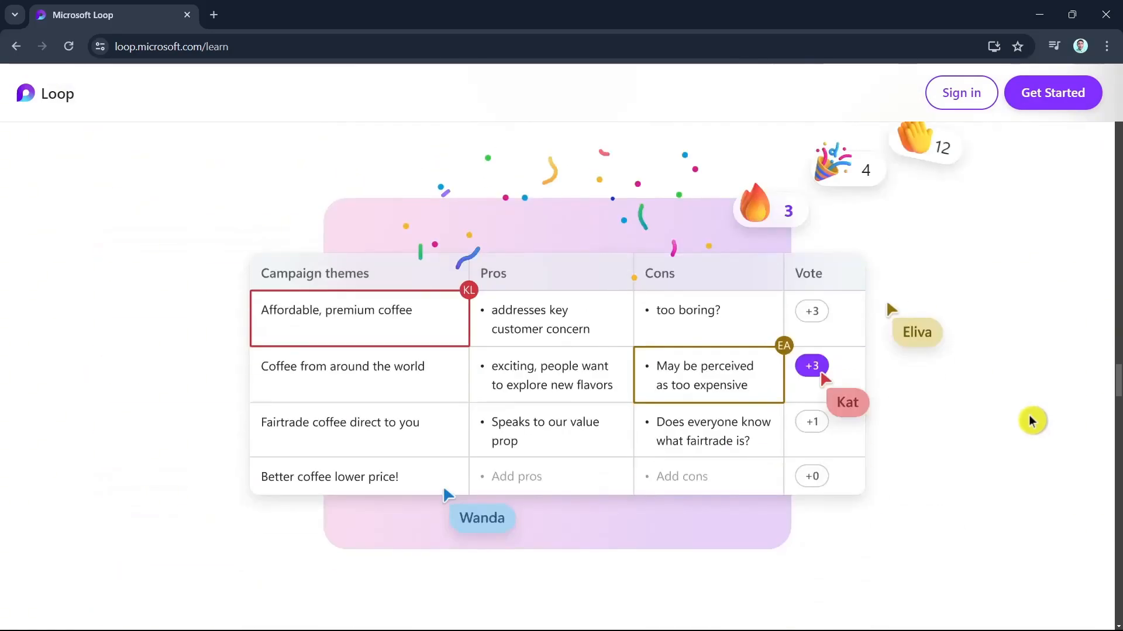
- Return to the beginning of the product page and get started with Loop
scroll(1029, 419, up, 20)
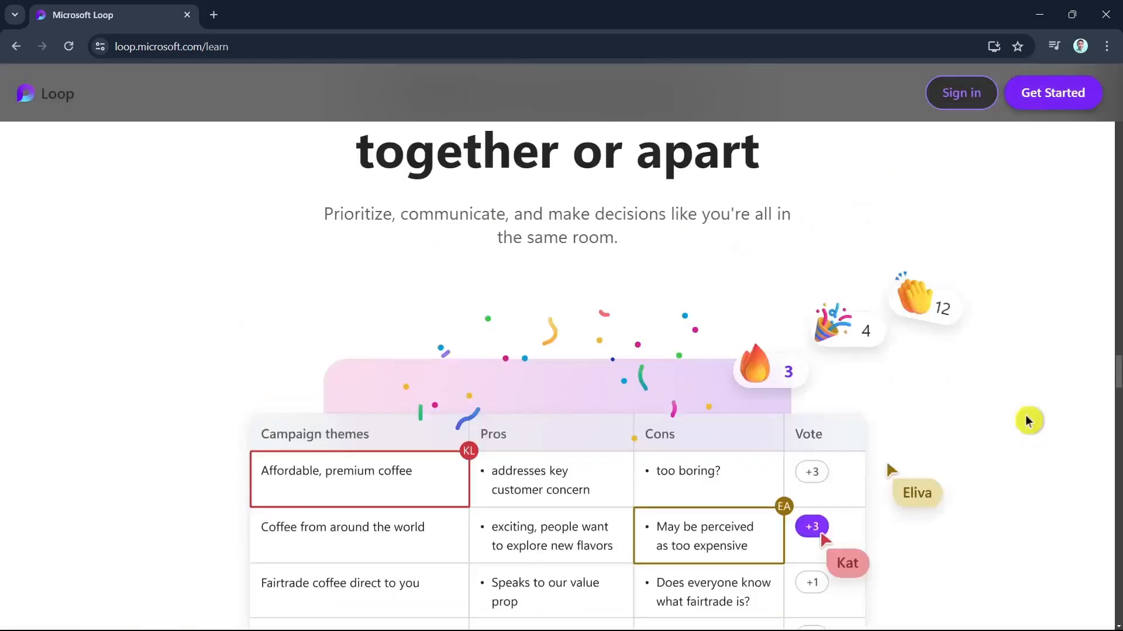
scroll(1028, 421, up, 20)
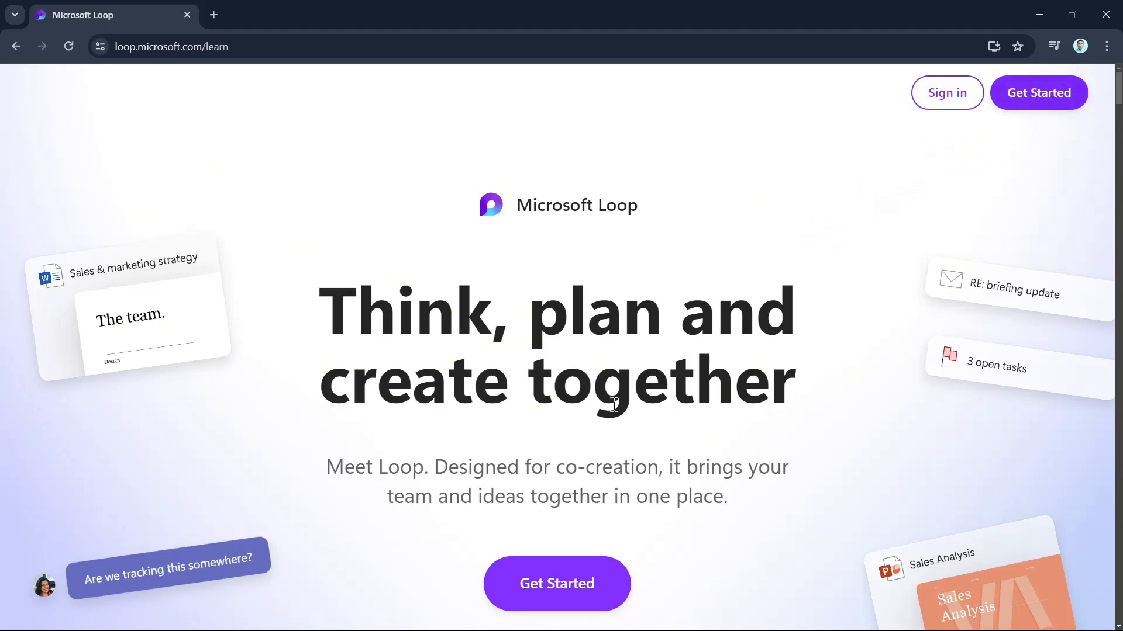
click(538, 584)
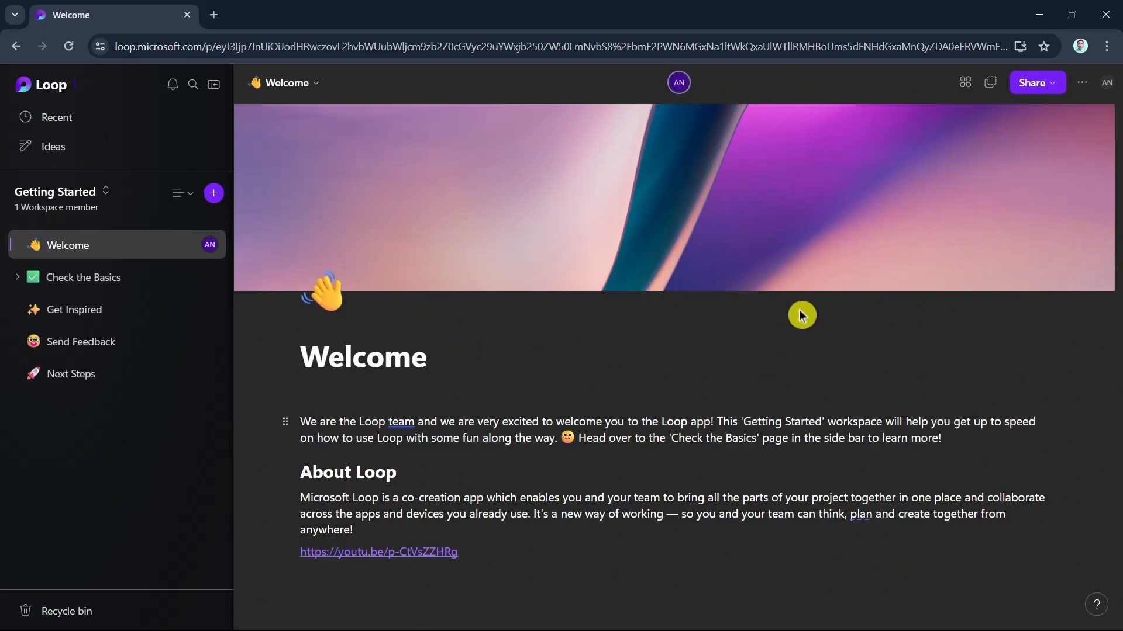
- View the Ideas and Recent sections and return to the Getting Started workspace
mouse_move(798, 300)
click(215, 200)
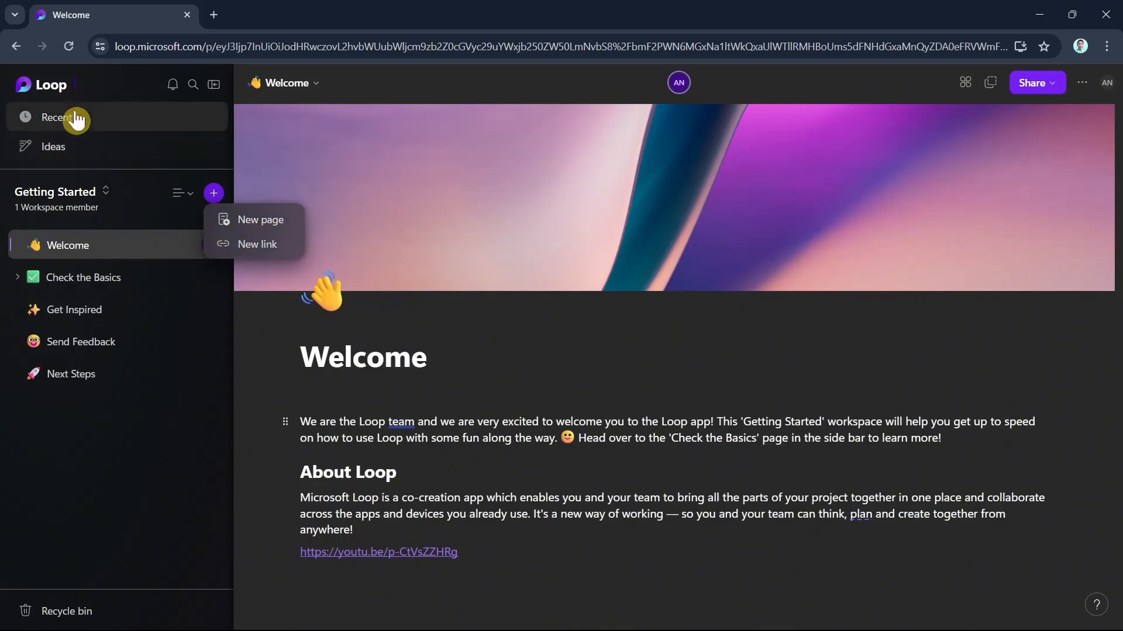
click(63, 157)
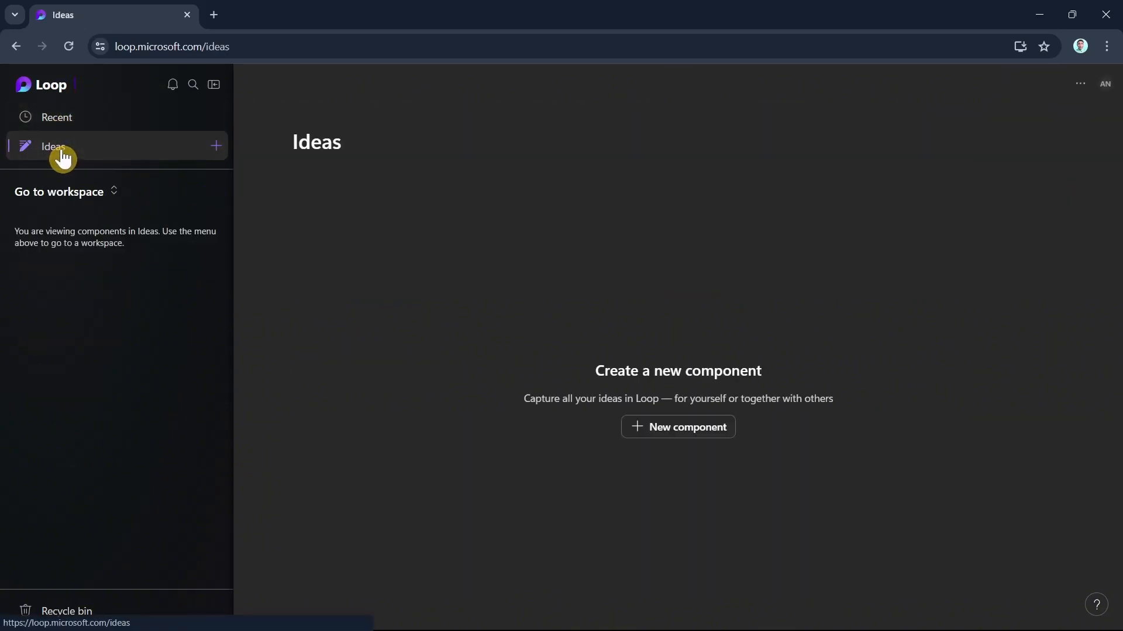
click(65, 123)
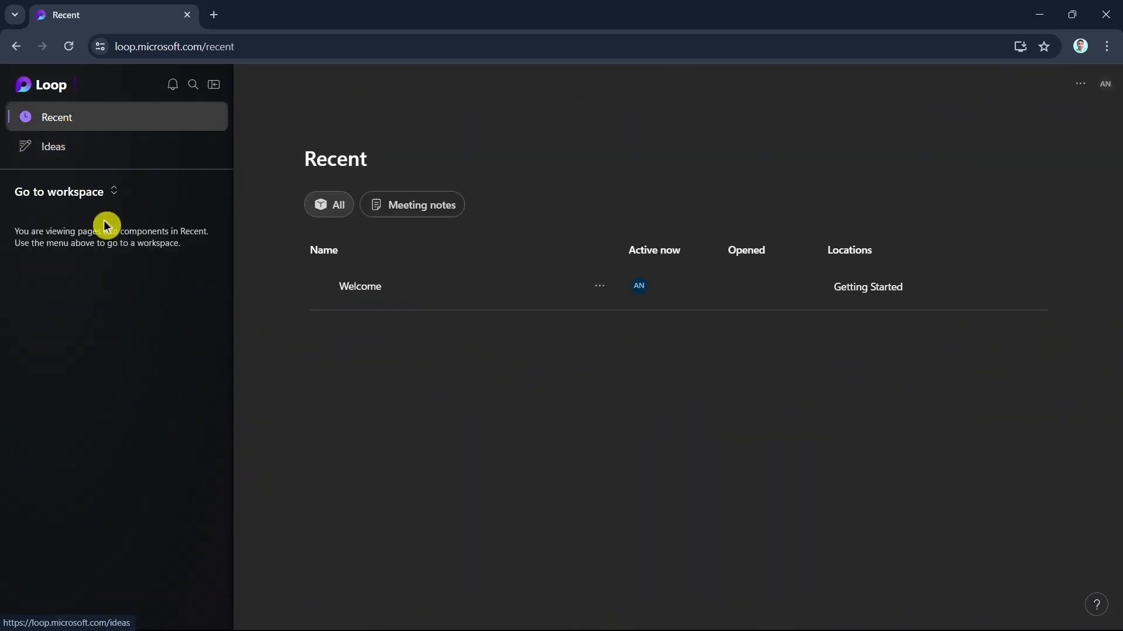
click(95, 199)
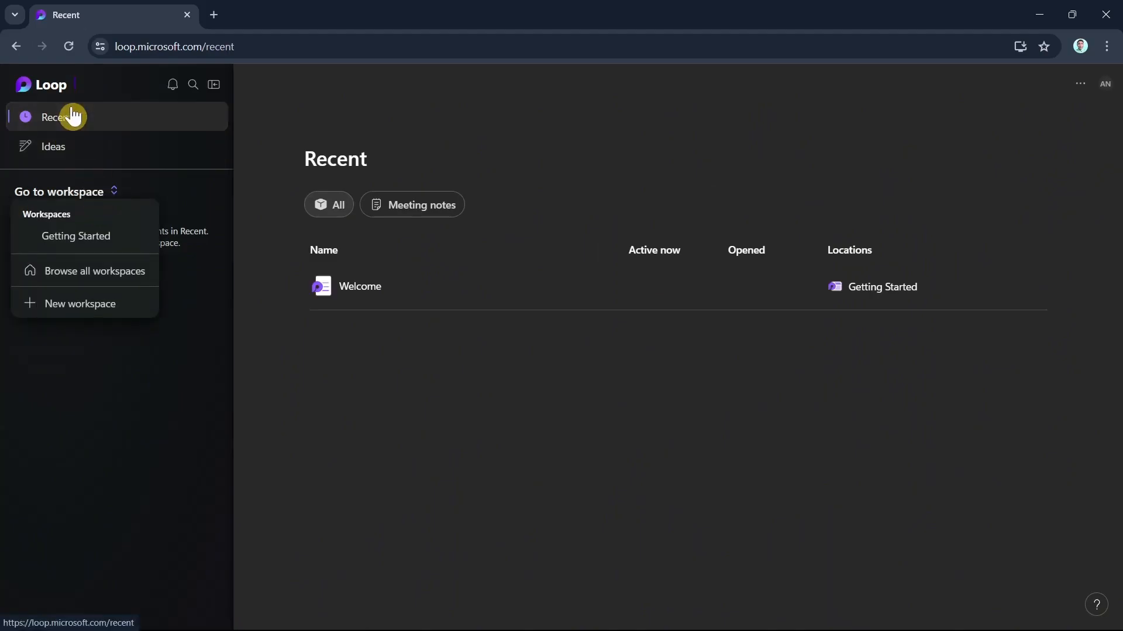
click(64, 238)
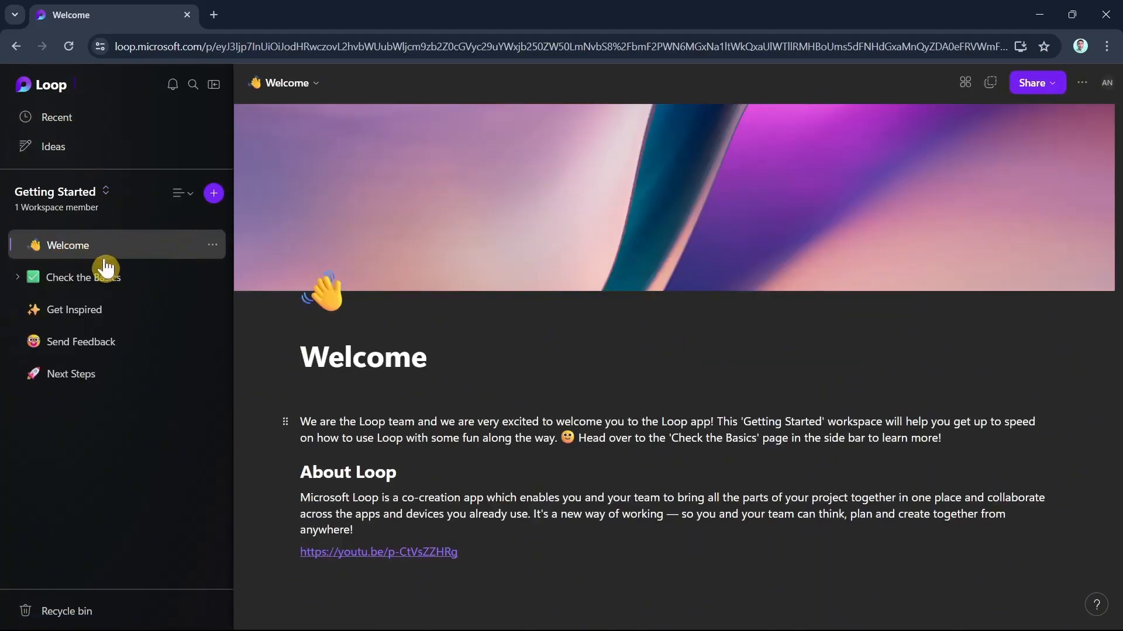
- Look through the Get Inspired and Next Steps pages of the Getting Started workspace
click(136, 314)
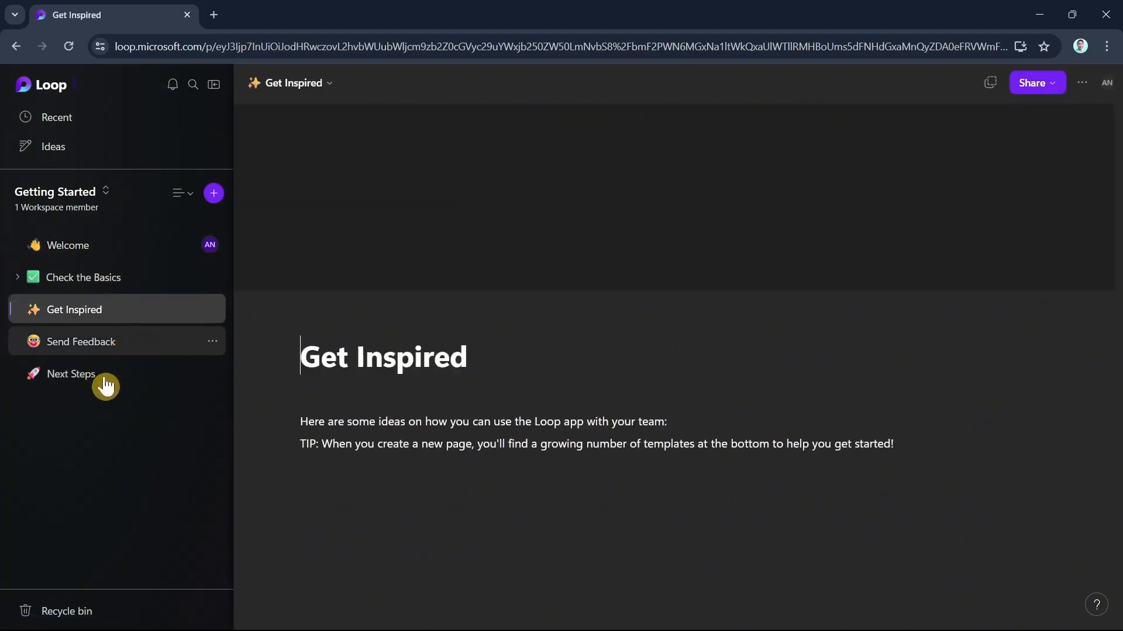
click(104, 386)
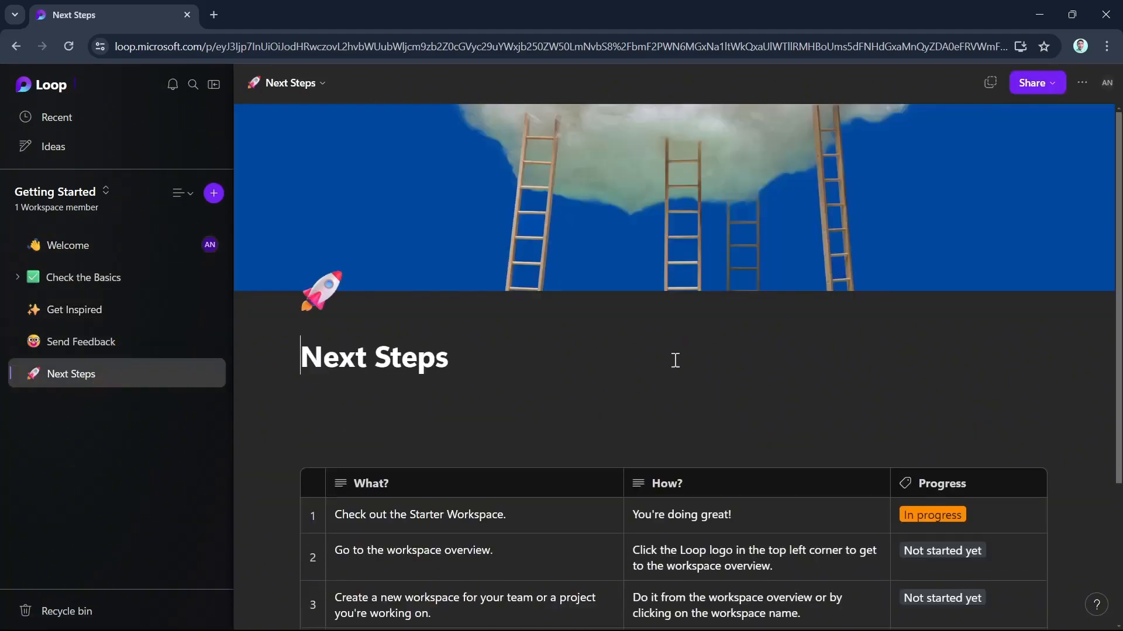
scroll(959, 326, down, 4)
scroll(962, 345, up, 4)
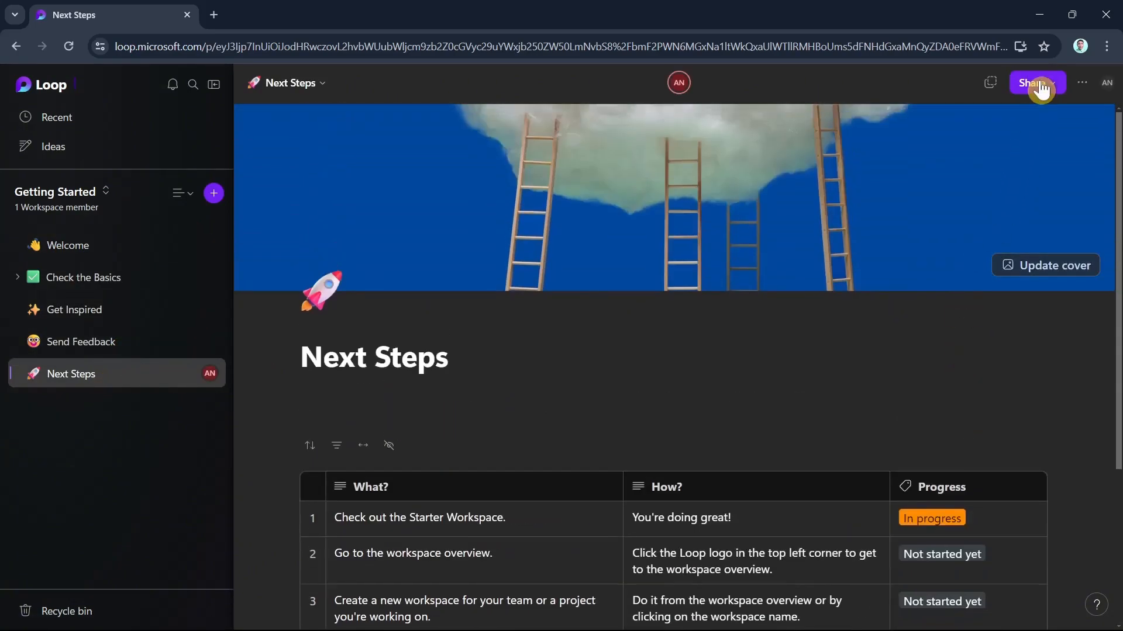
- Create a new page in the Getting Started workspace and enter "Quick Task" as its title in the Rename and style settings
click(214, 194)
click(255, 223)
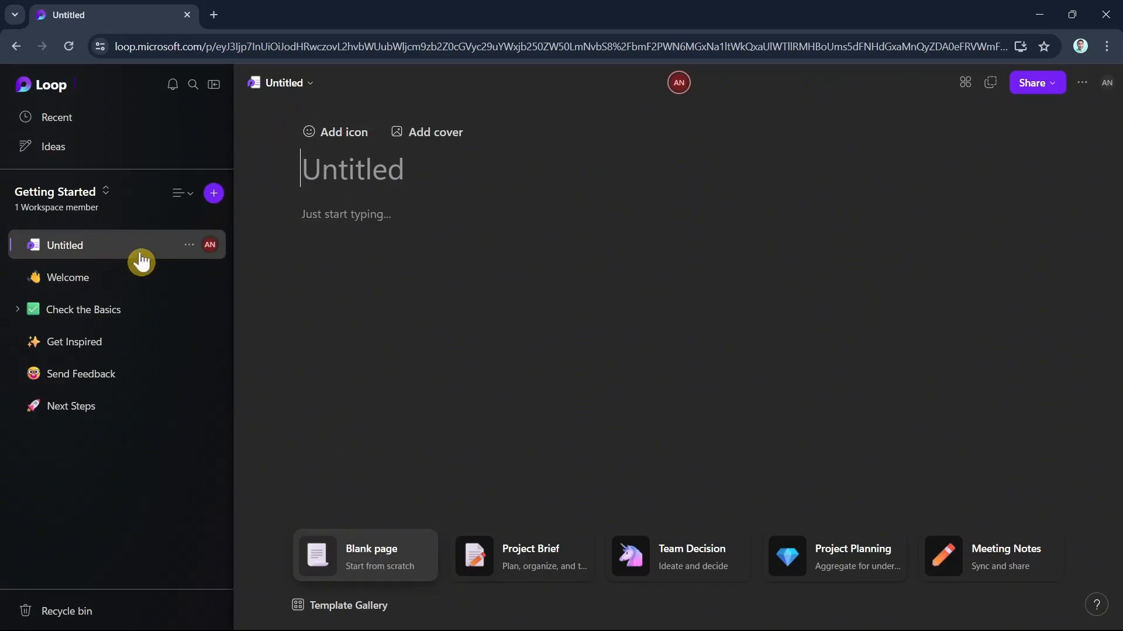
click(189, 245)
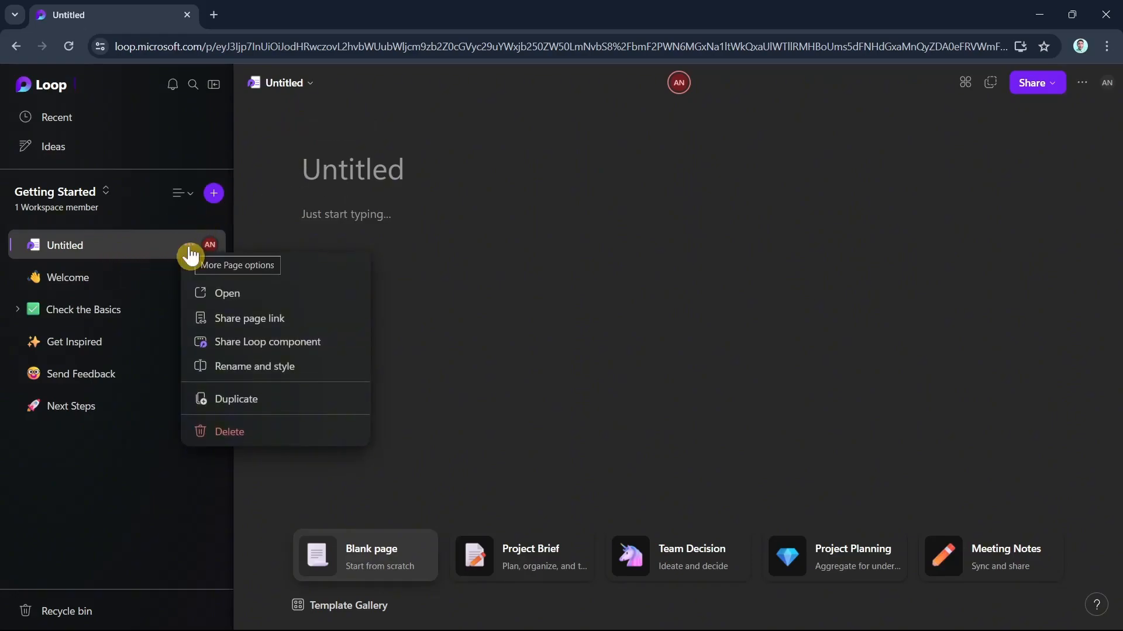
click(214, 245)
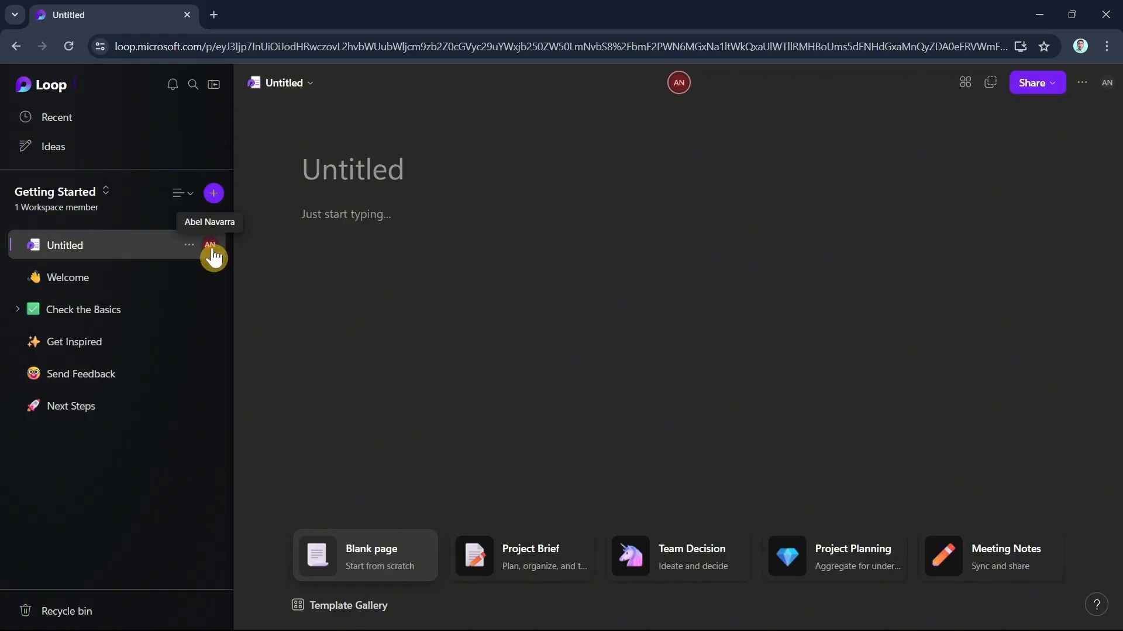
click(213, 248)
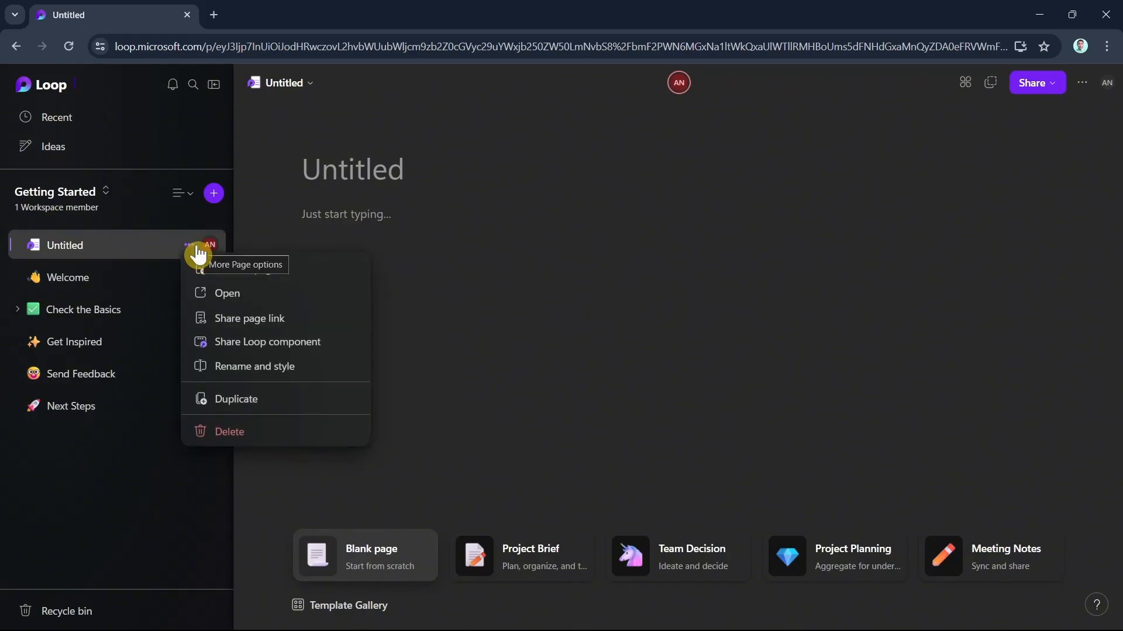
click(214, 248)
click(188, 245)
click(227, 366)
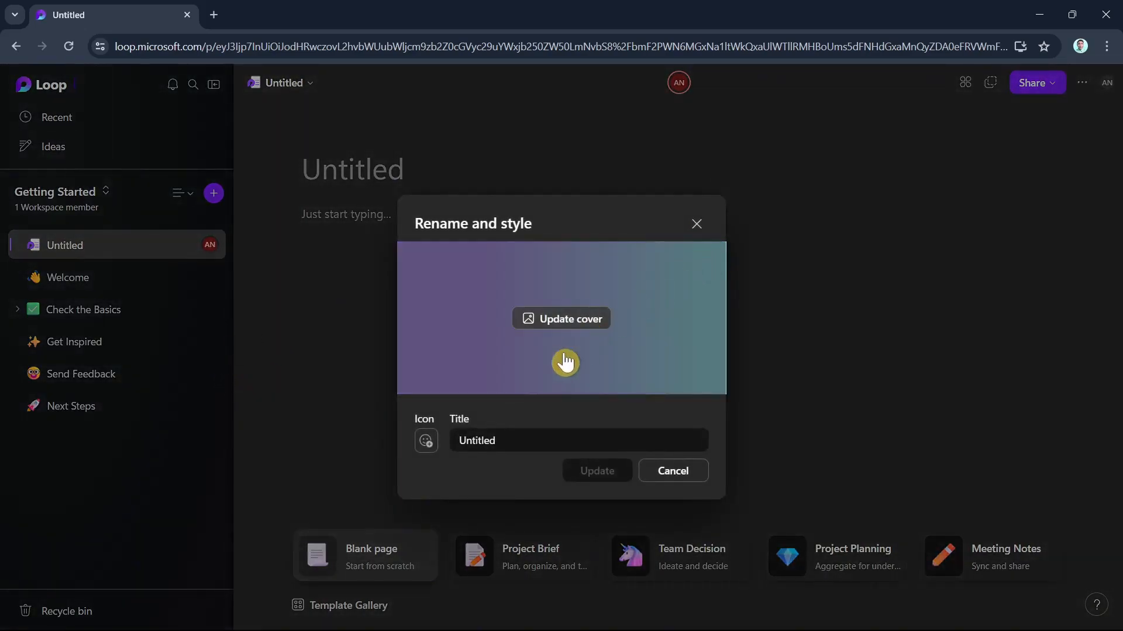
double_click(509, 443)
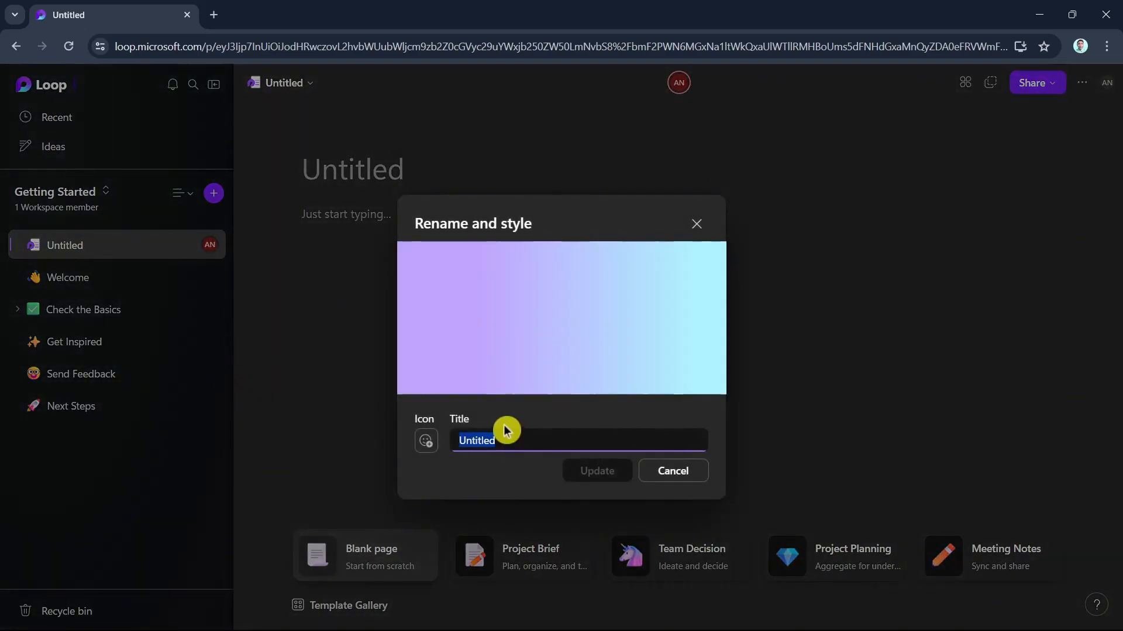
text(Quick Task)
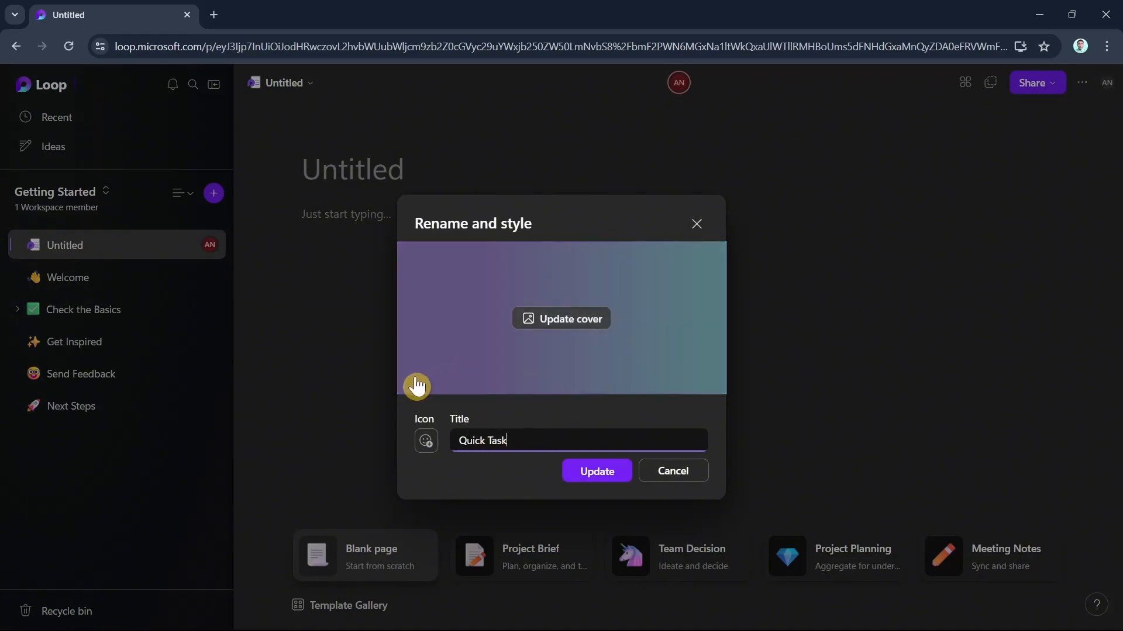
- Give the Quick Task page the love-you hand gesture emoji as its icon and apply the rename and style changes
click(427, 442)
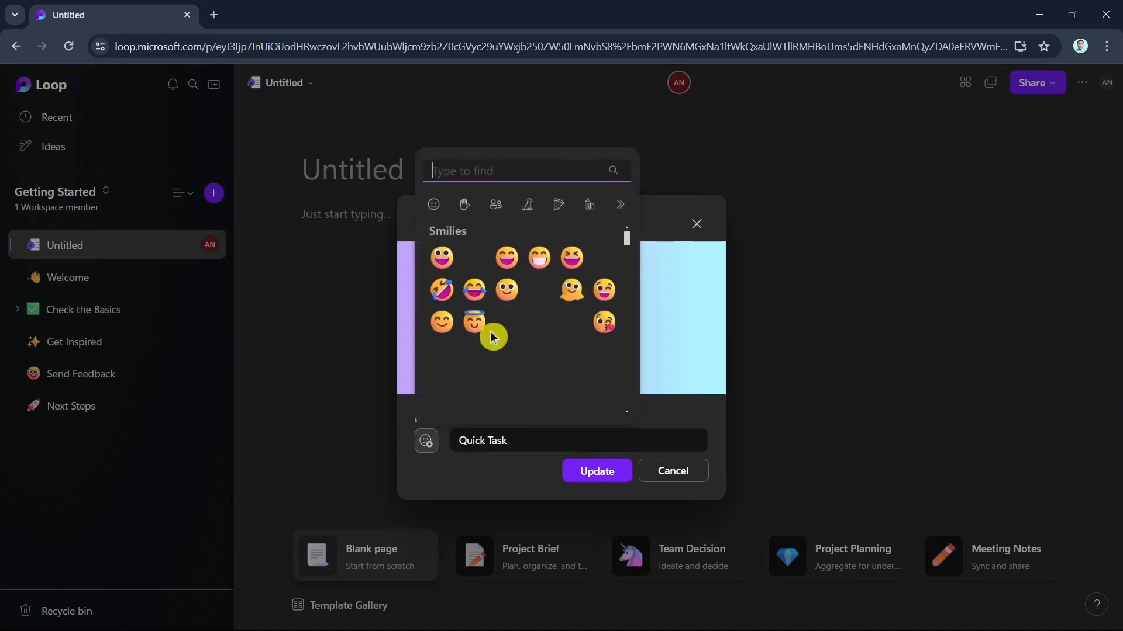
scroll(526, 281, down, 3)
click(474, 215)
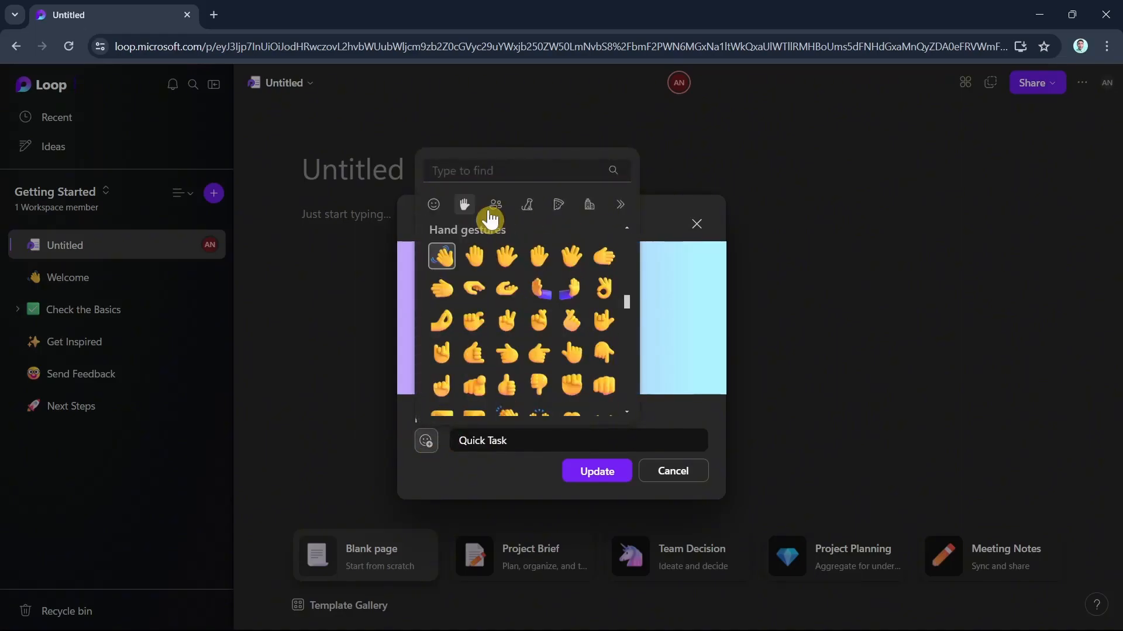
click(480, 214)
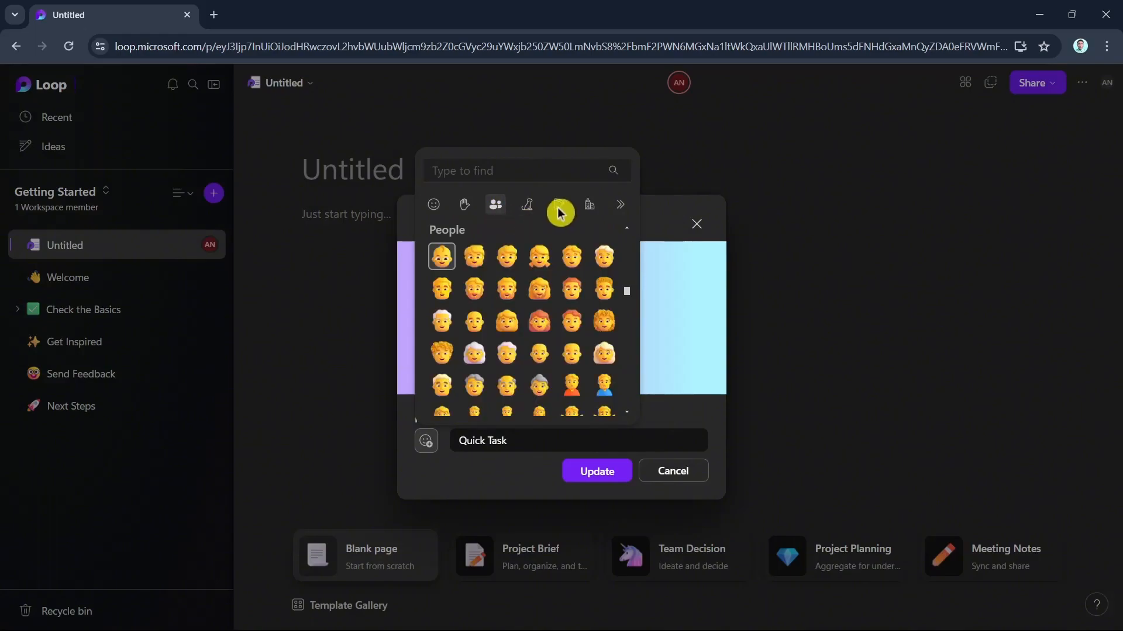
click(465, 207)
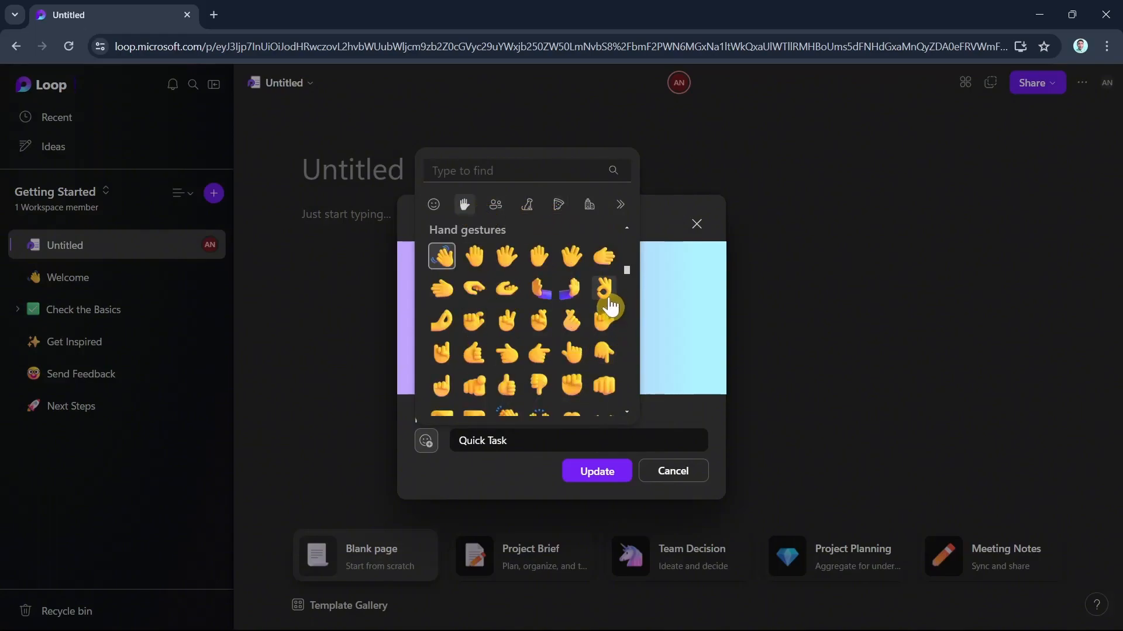
click(604, 322)
click(596, 485)
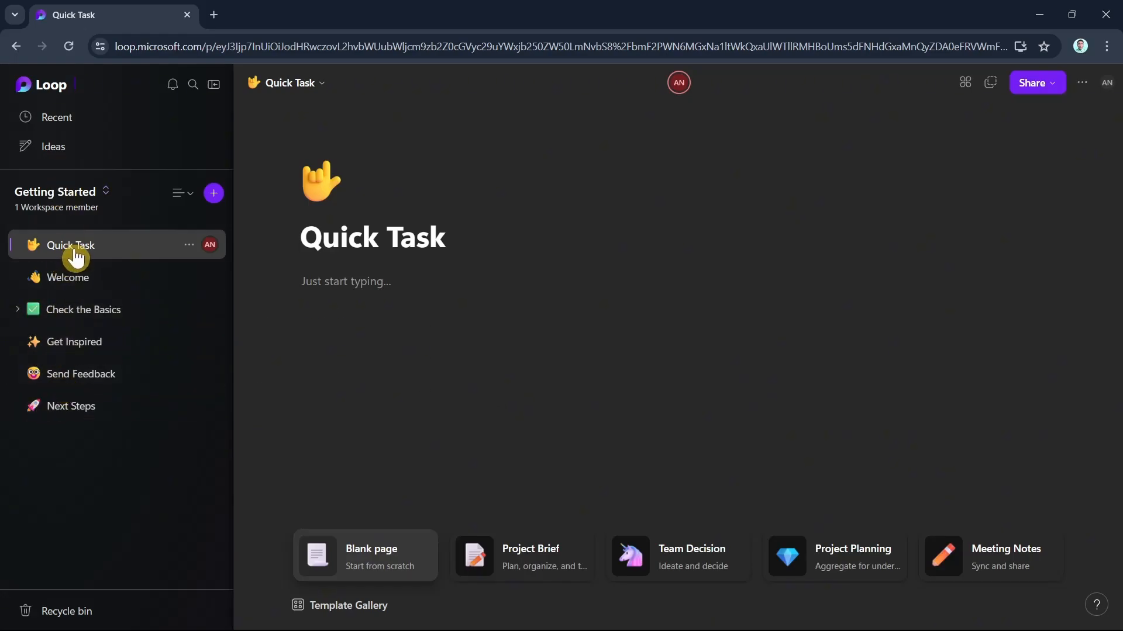
- Create a new component in Ideas and title it "Daily Routine"
click(59, 147)
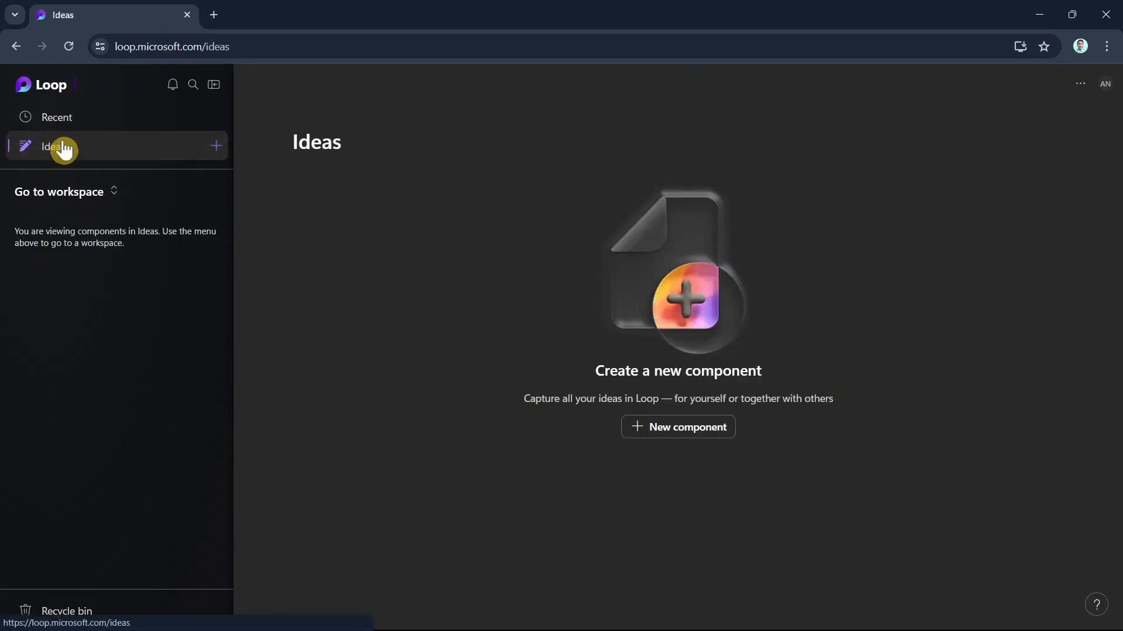
click(681, 443)
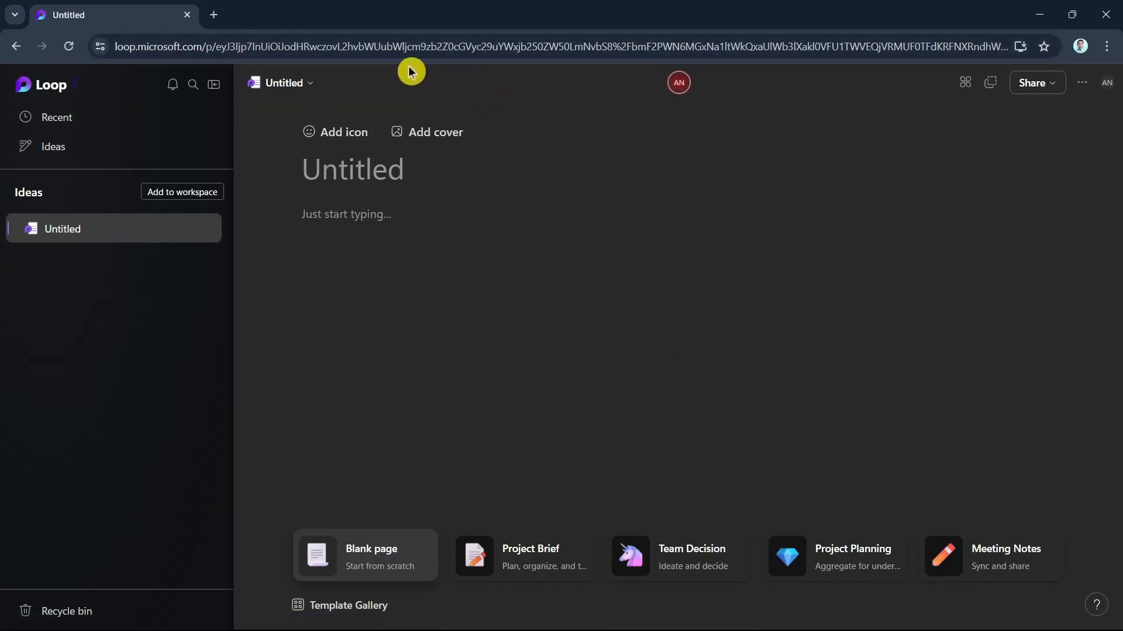
text(Daily )
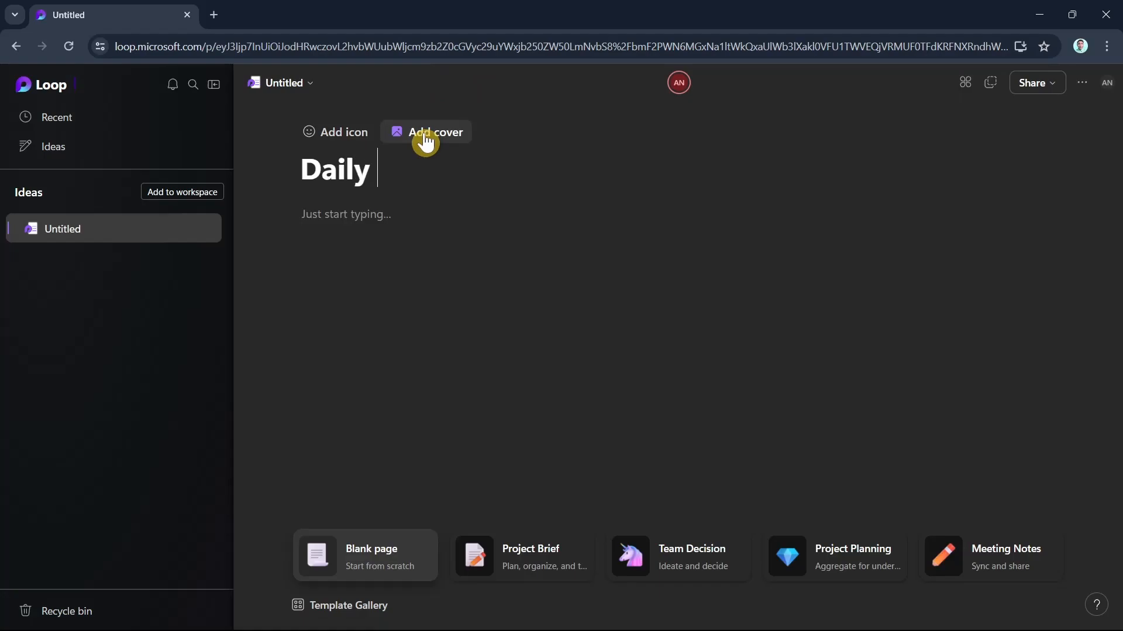
text(Routiner)
key(BackSpace)
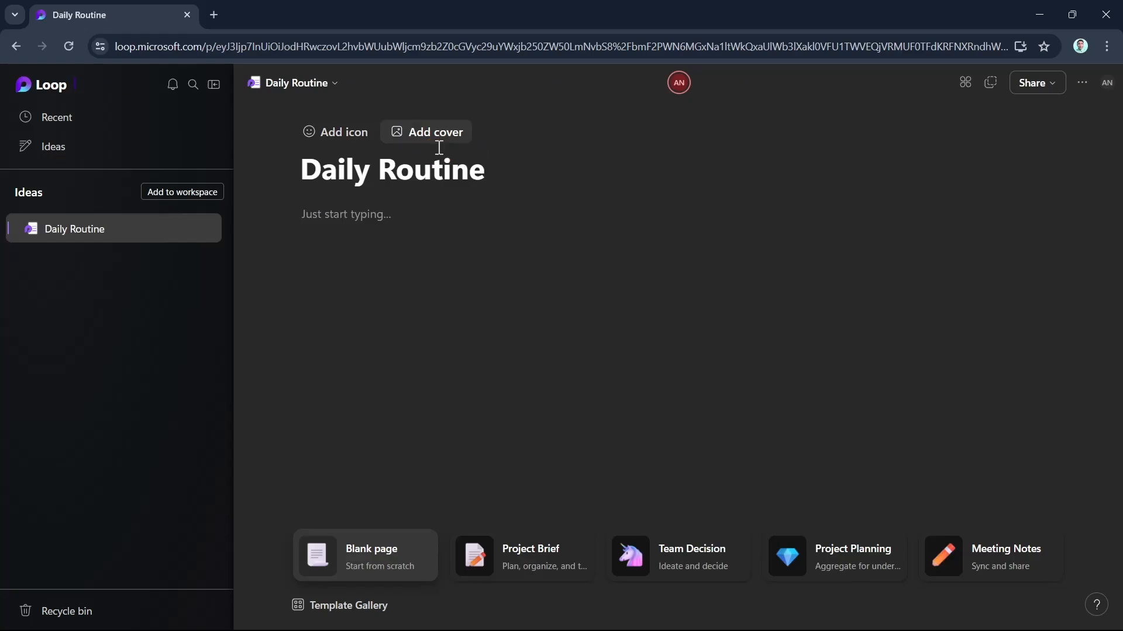
- Look through the insertable elements for the page body and add a Heading 1 reading "Daily Task"
click(431, 211)
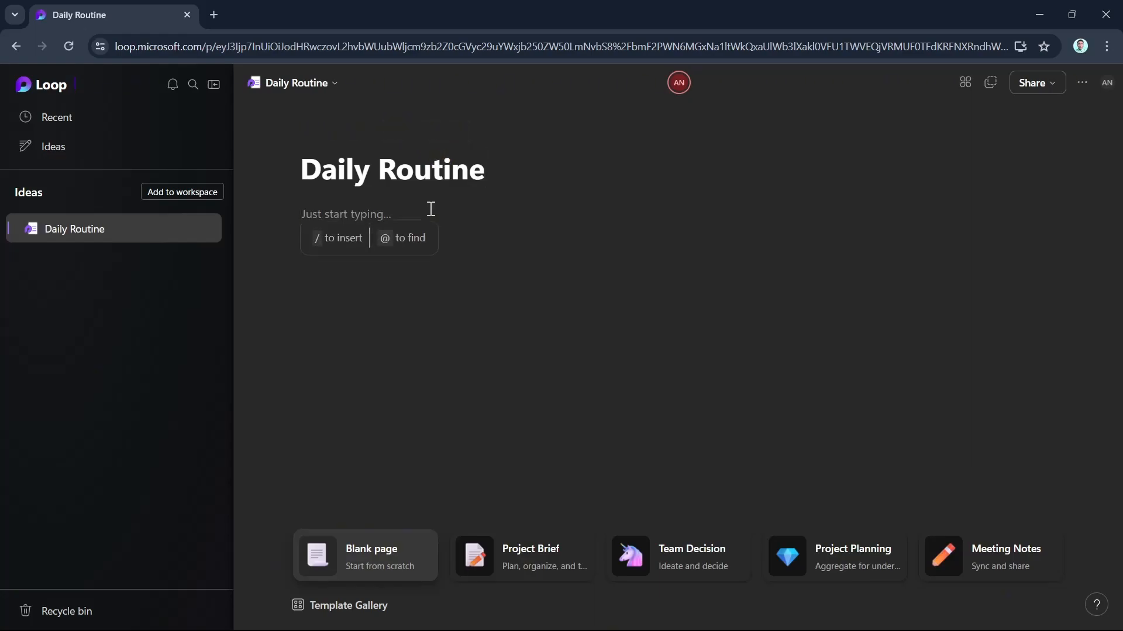
text(/)
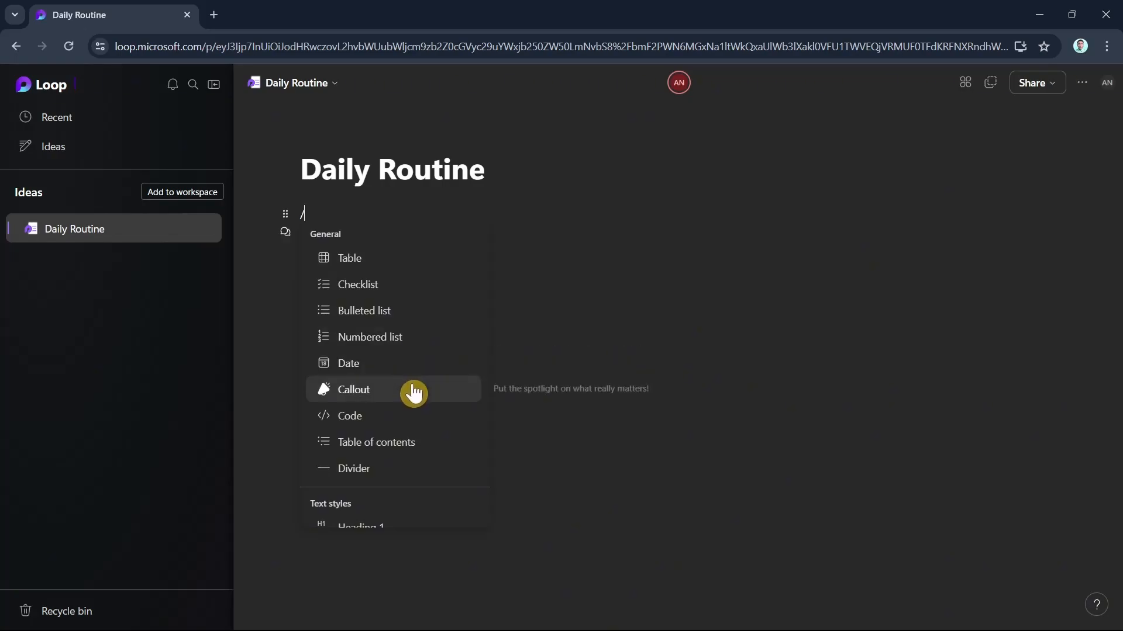
scroll(419, 473, down, 1)
scroll(419, 476, down, 4)
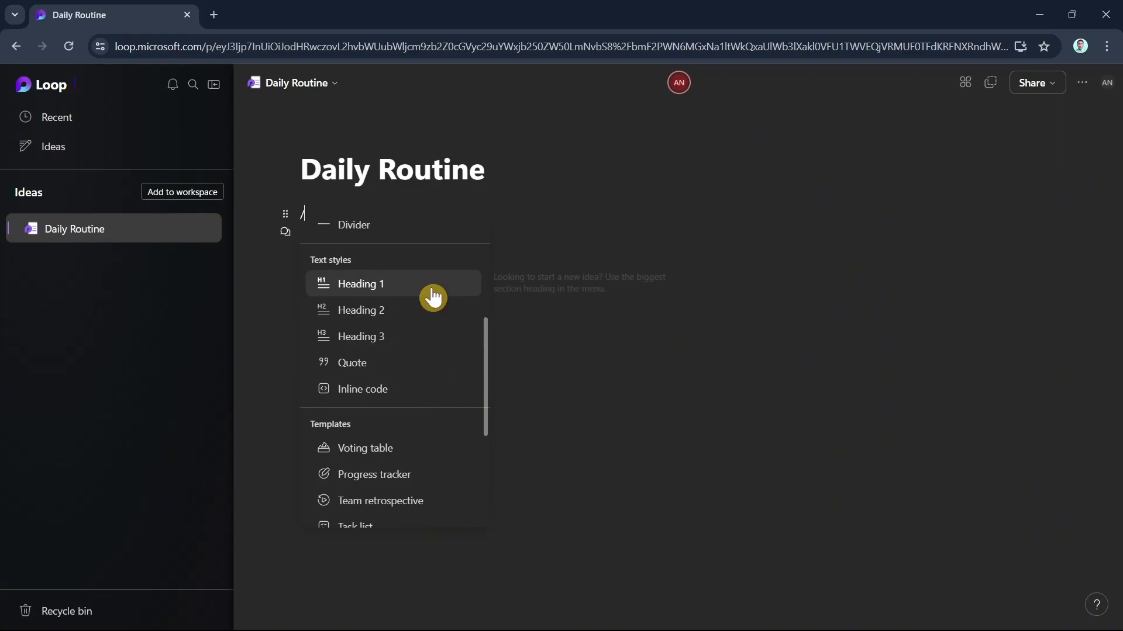
scroll(434, 461, down, 2)
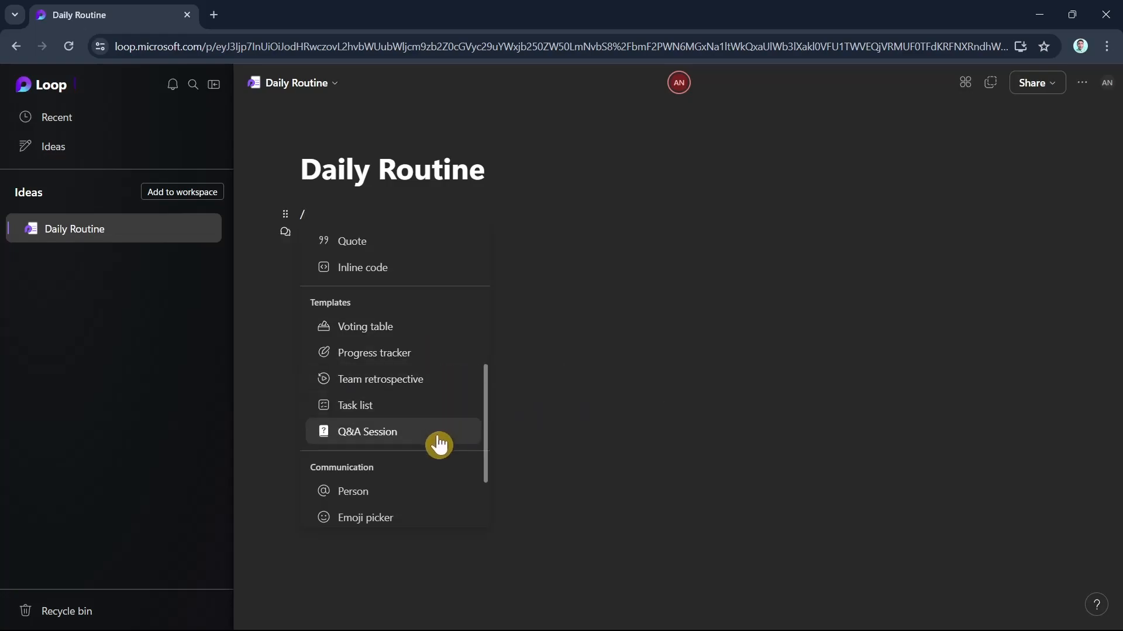
scroll(433, 453, down, 2)
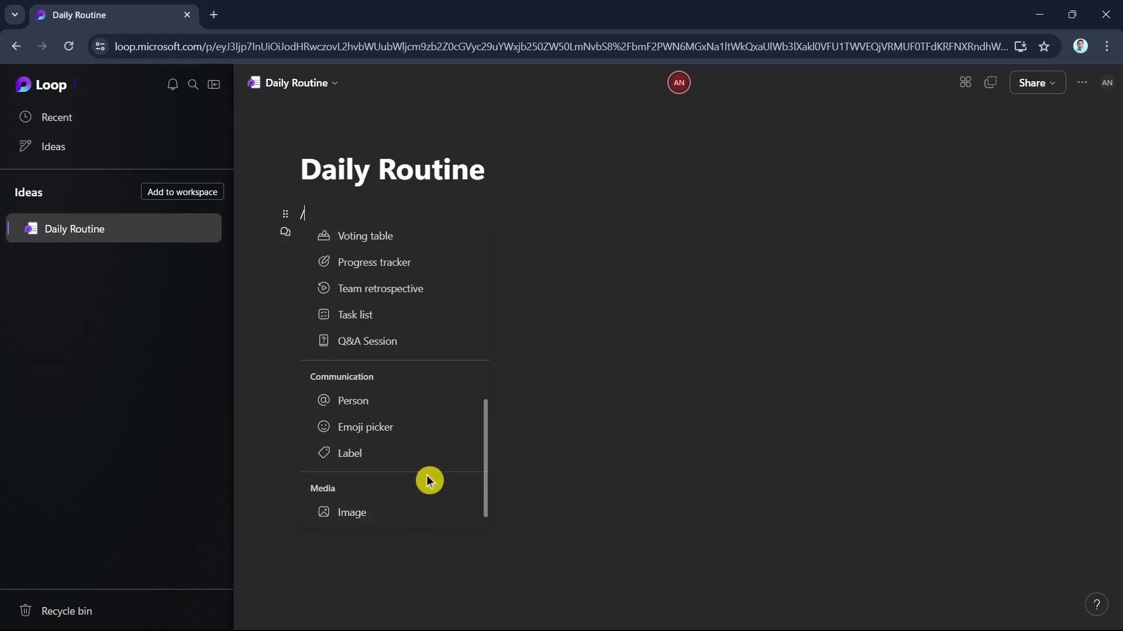
scroll(419, 451, up, 4)
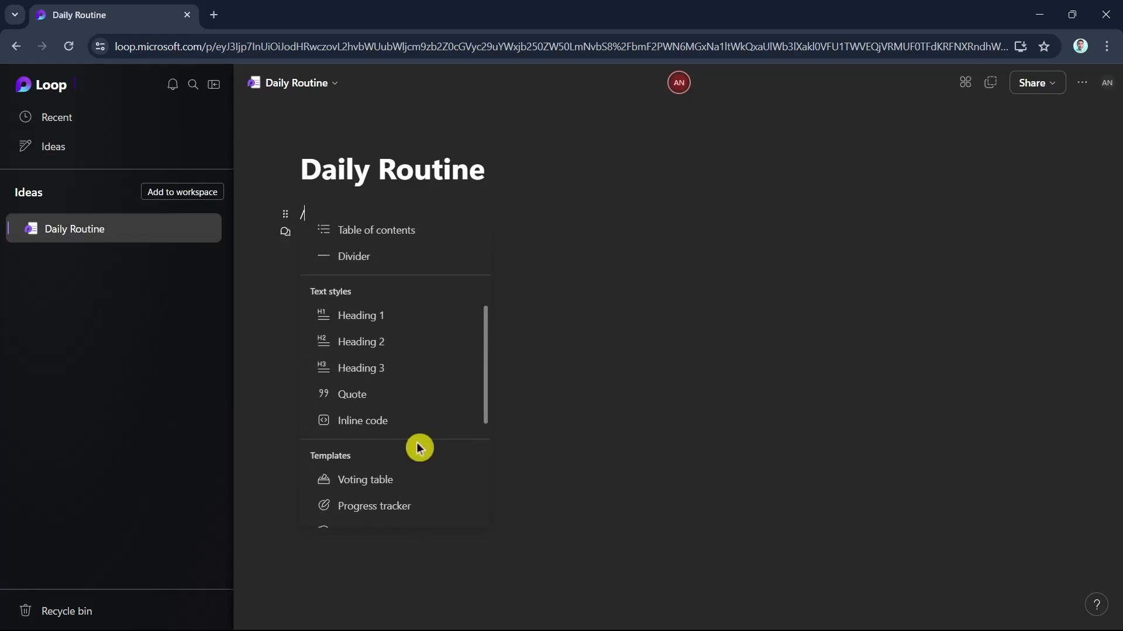
click(429, 324)
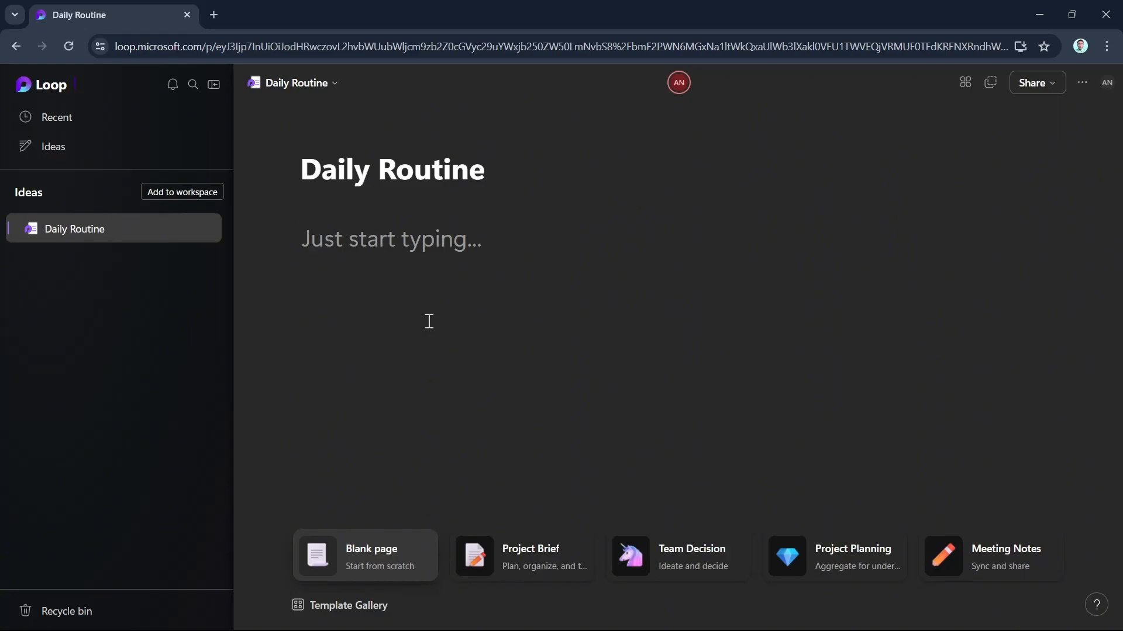
text(Da)
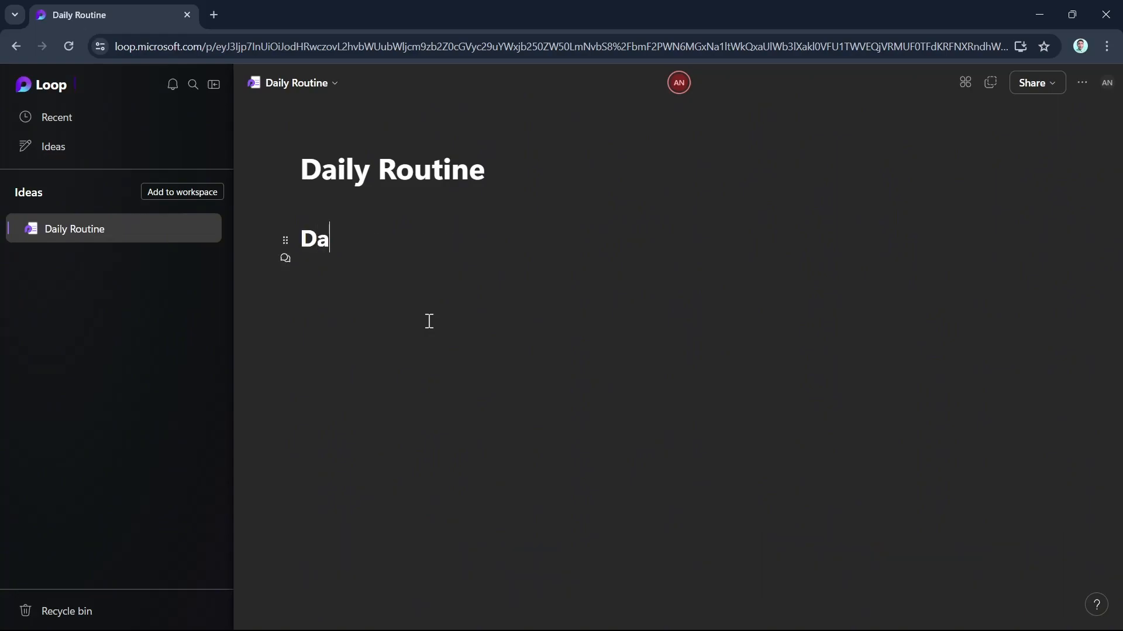
text(ily Task)
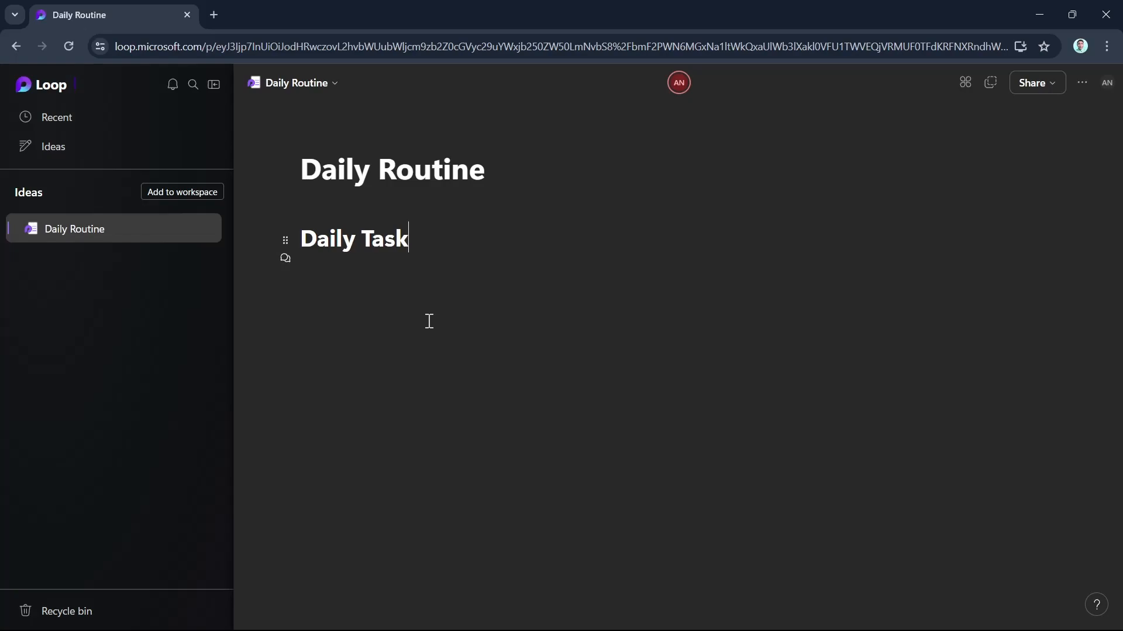
key(Return)
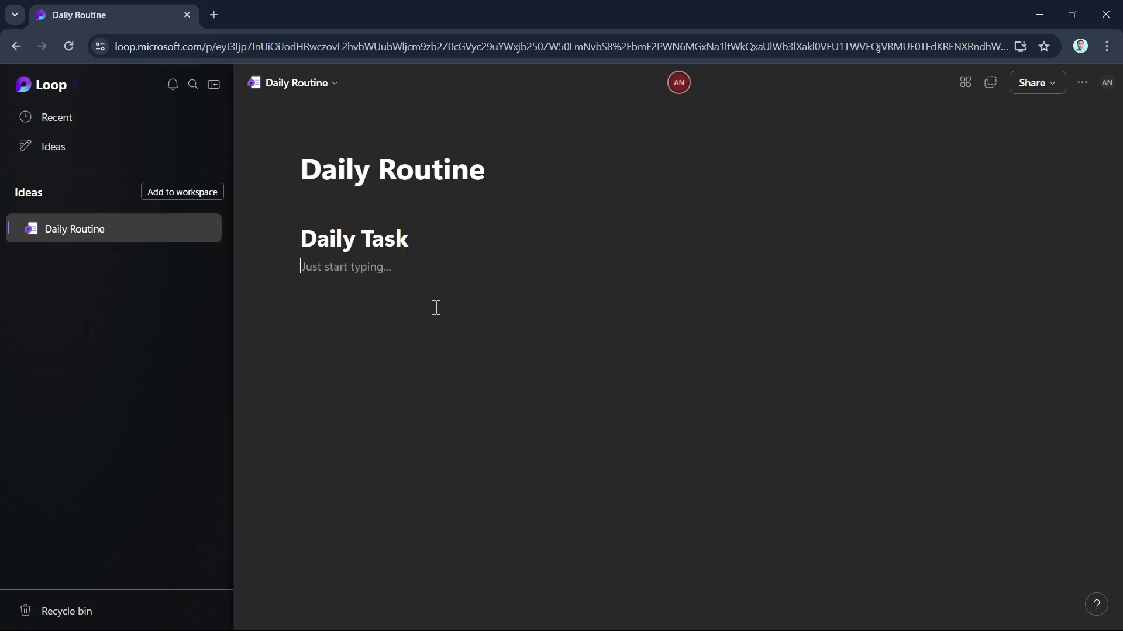
- Start a bulleted list under the Daily Task heading with "Breakfast 6AM" as its first item
click(368, 280)
text(/)
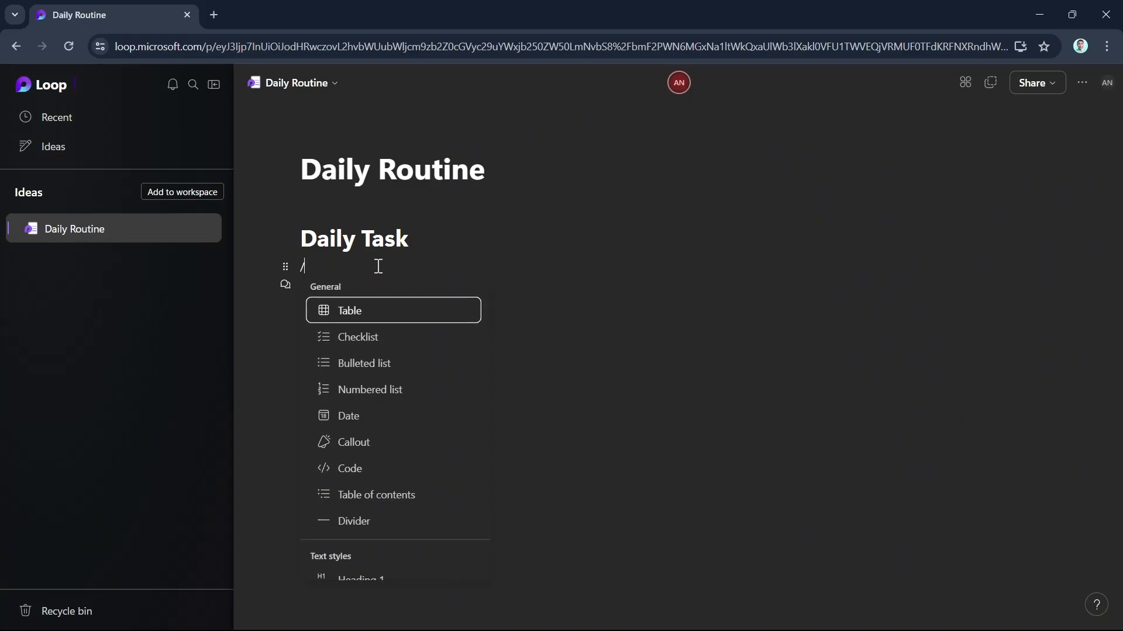
click(378, 365)
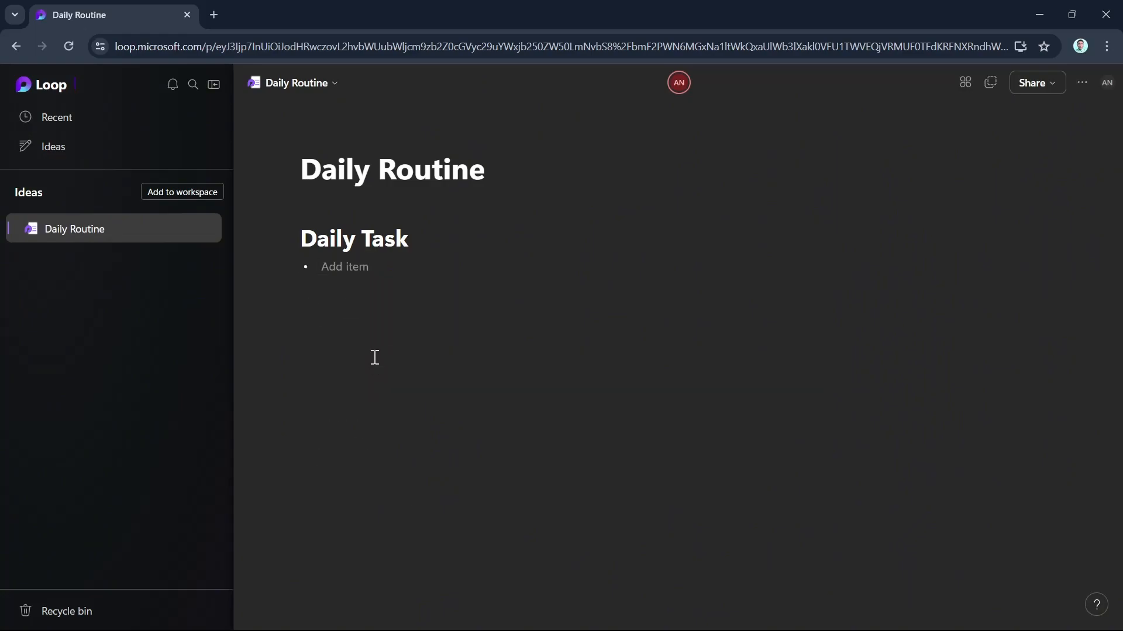
text(Breakfast 6AM)
key(BackSpace)
key(Return)
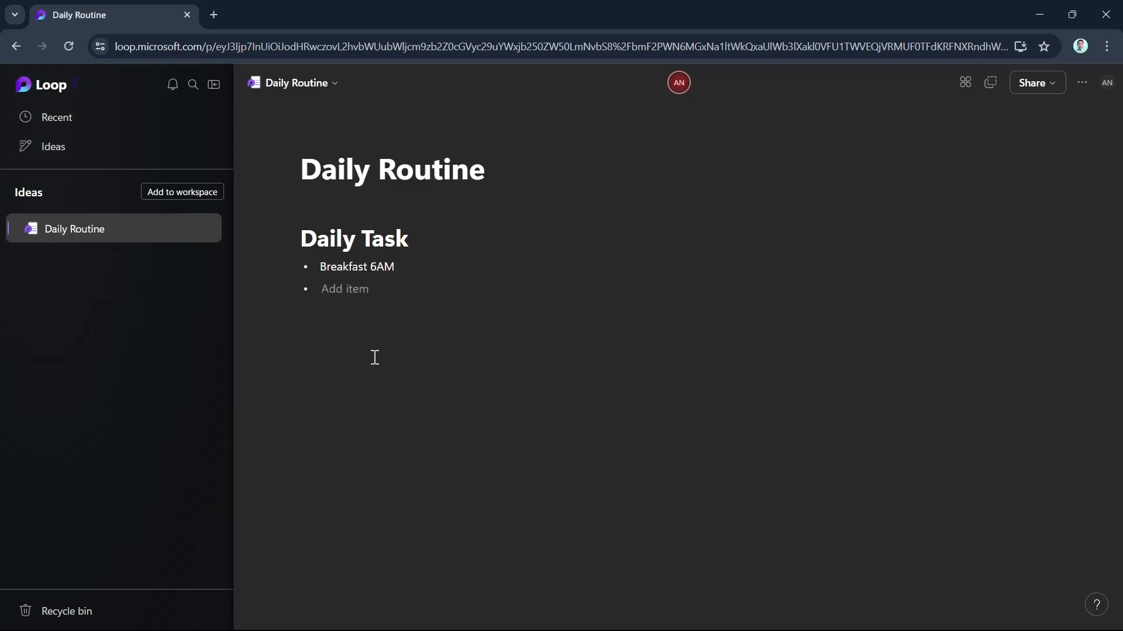
- Add "Shower 7AM", "Work 8AM" and "Lunch 12NN" as further items of the bulleted list
text(Shower 7Am)
key(Return)
text(W)
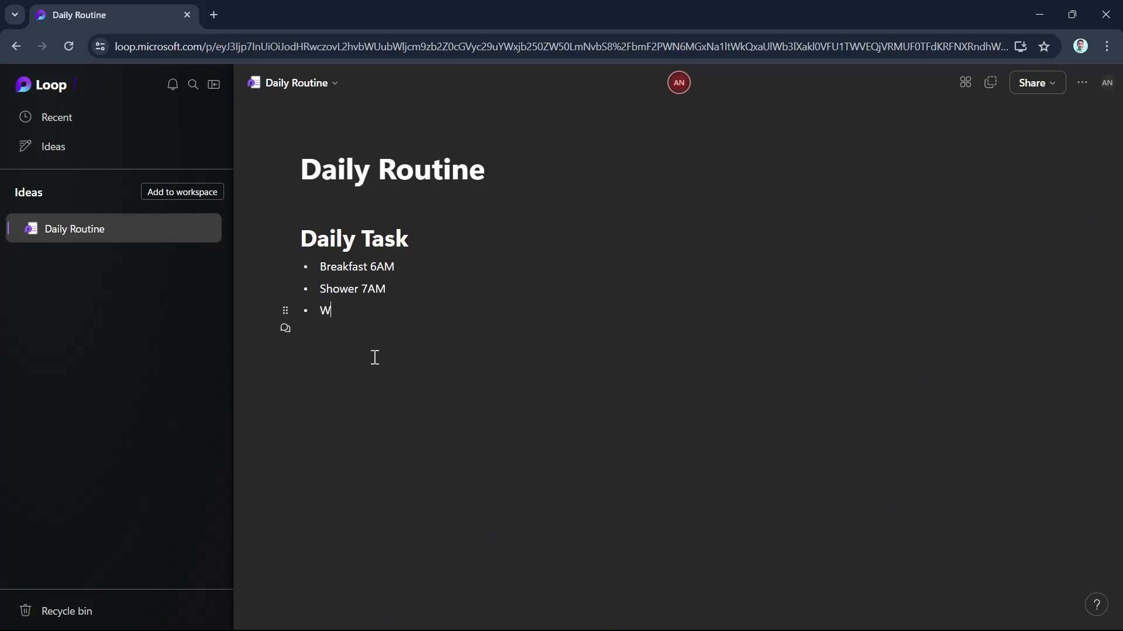
text(ork 8AM)
key(Return)
text(Lunch 12)
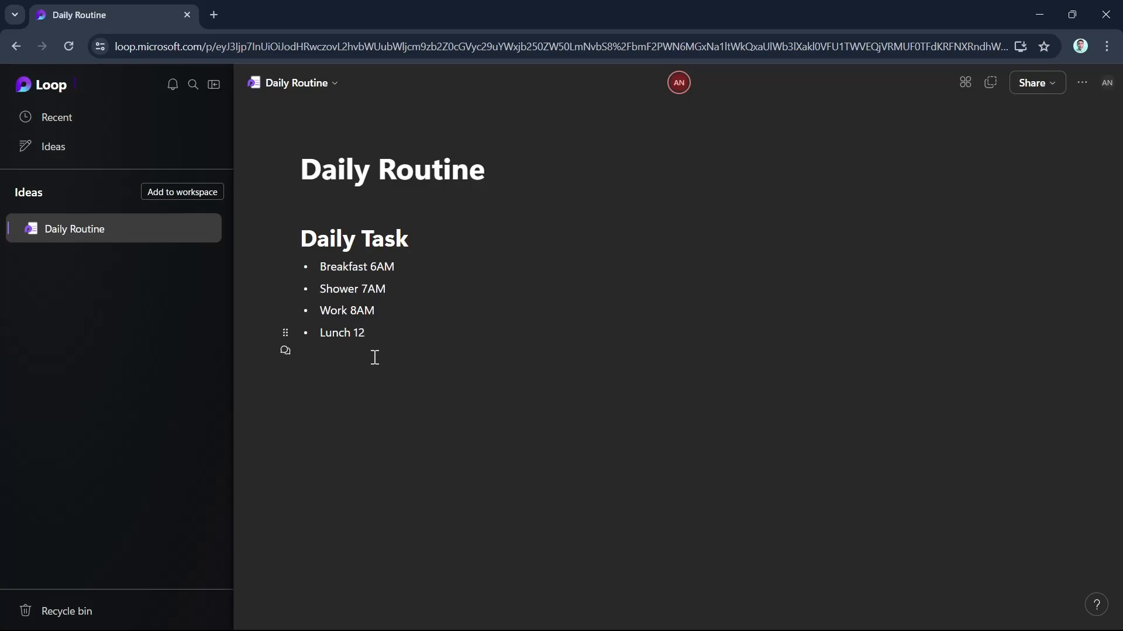
text(NN)
- Create another page in Ideas based on the Project Planning template
click(84, 146)
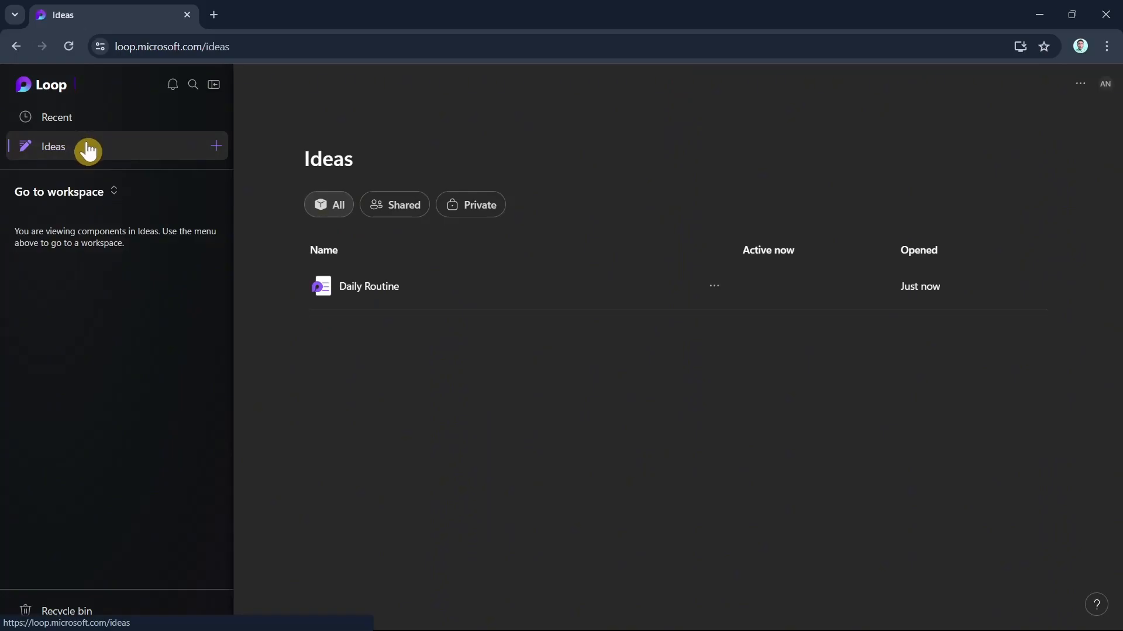
click(217, 153)
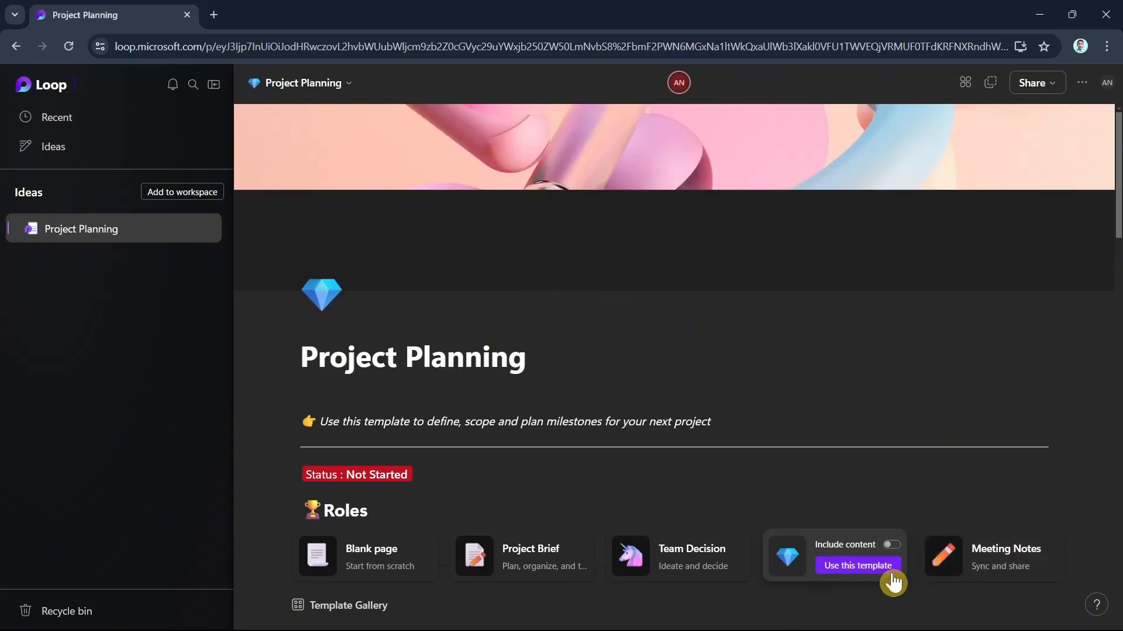
scroll(869, 456, down, 2)
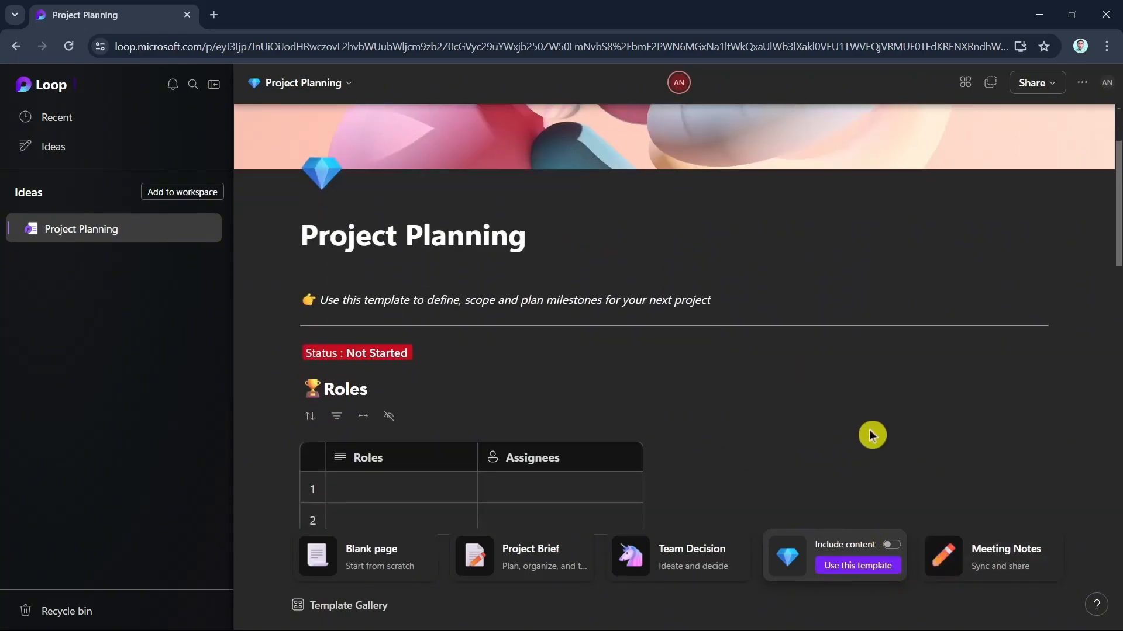
- Delete the divider and the italic template instruction sentence below the Project Planning title
click(344, 320)
click(583, 318)
click(703, 334)
scroll(706, 351, down, 4)
scroll(700, 343, up, 4)
click(564, 318)
drag(728, 302, 412, 300)
click(559, 320)
click(613, 331)
key(Delete)
triple_click(625, 299)
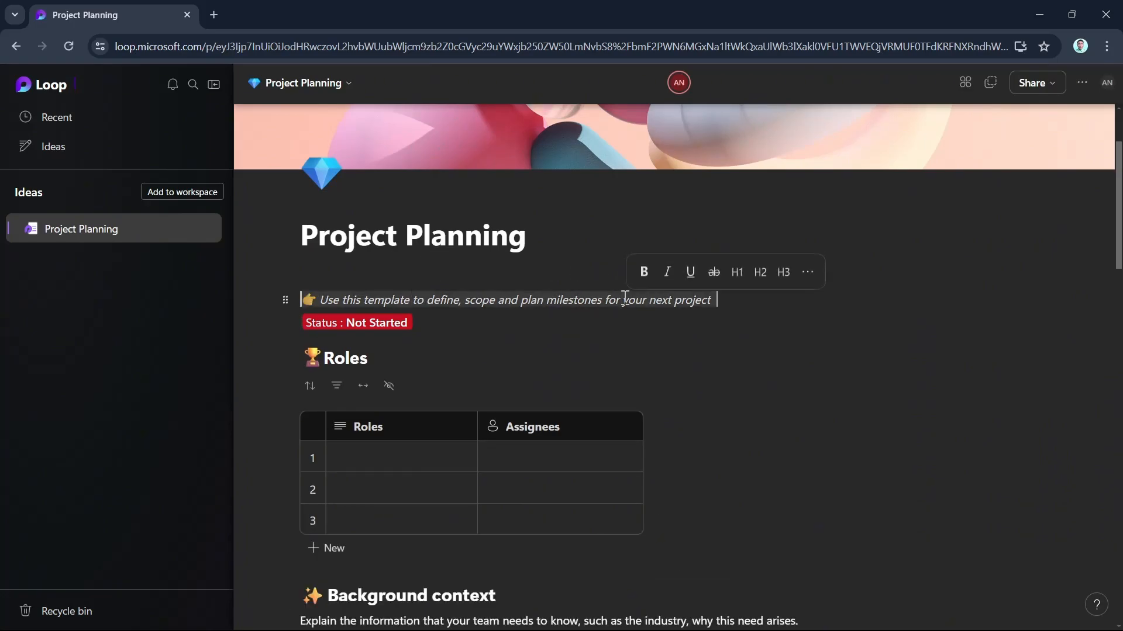
key(Delete)
- Set the project's status label to In Progress
click(386, 312)
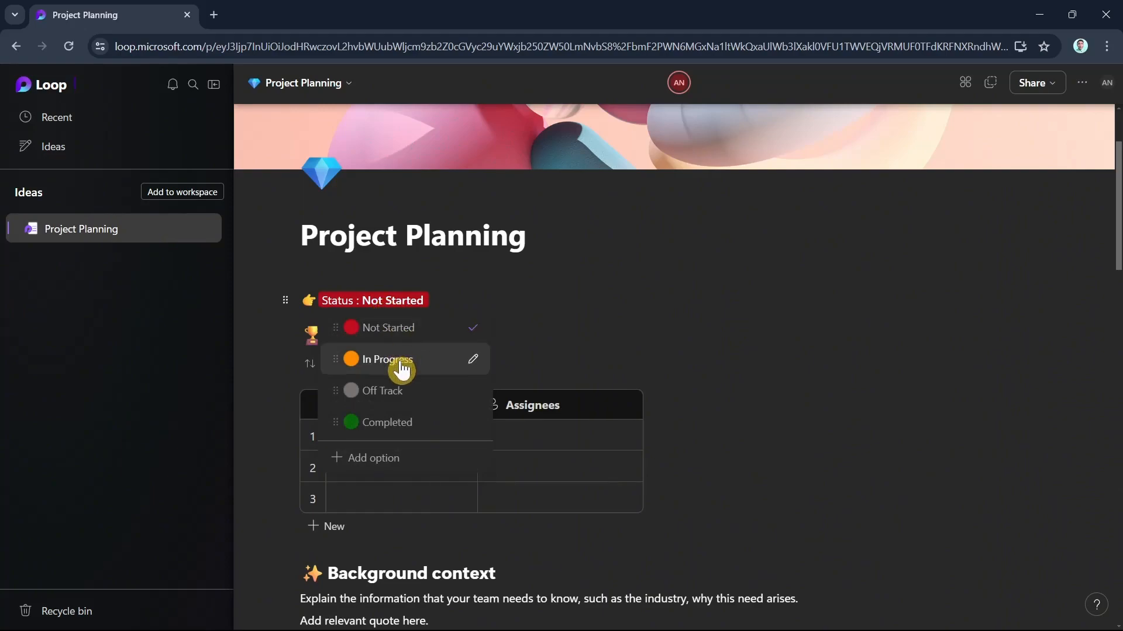
click(408, 371)
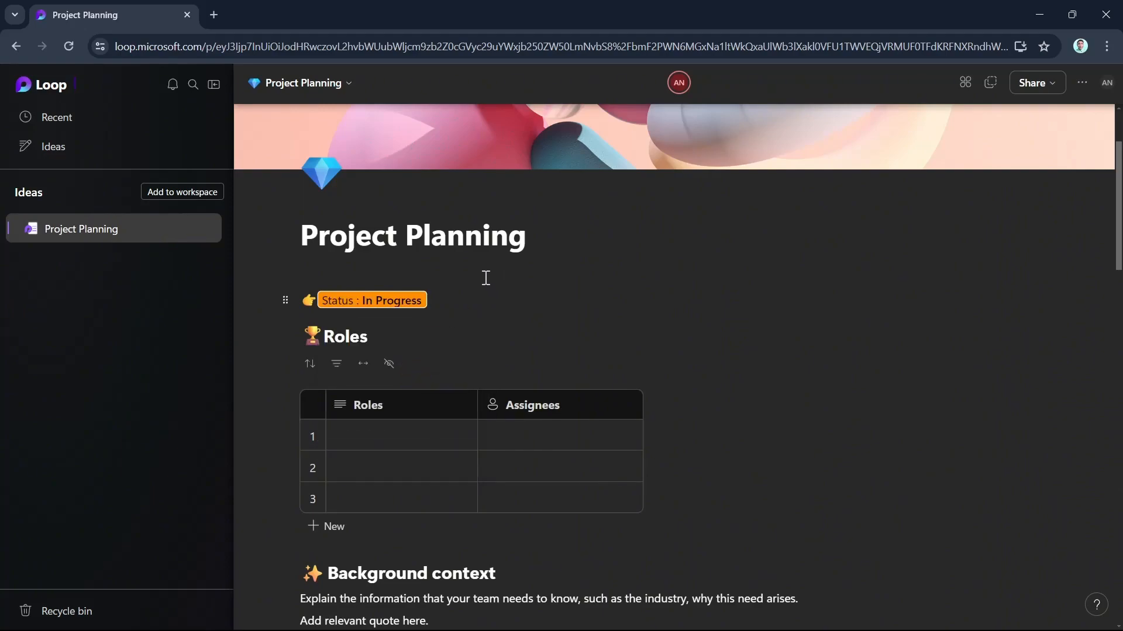
click(381, 440)
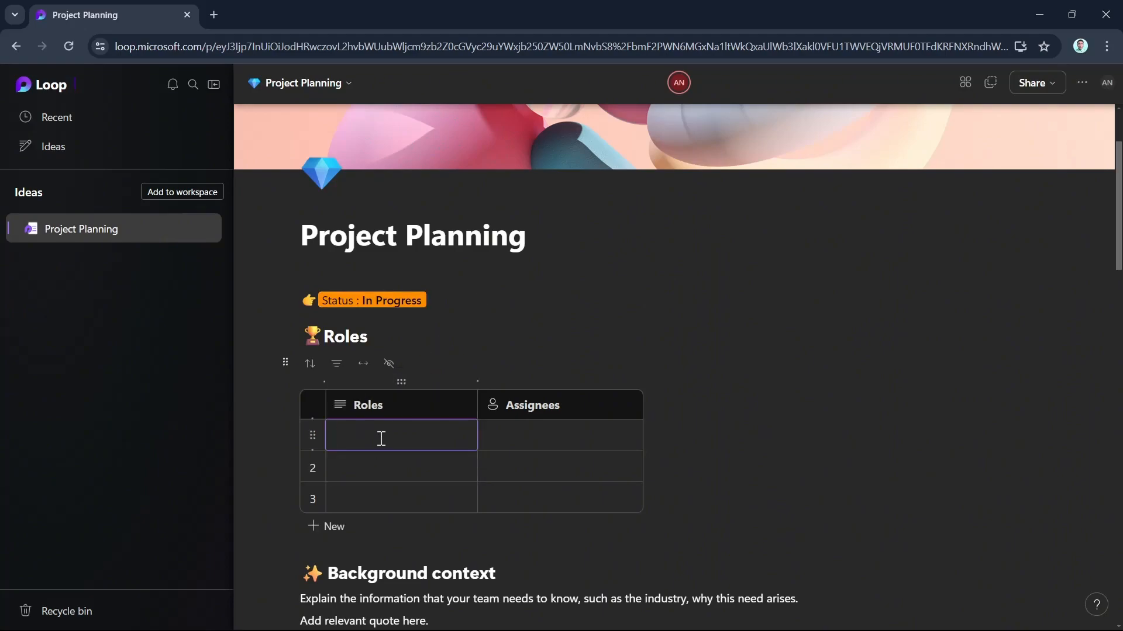
- Replace the page title with "Office"
double_click(432, 231)
click(432, 231)
drag(586, 227, 279, 232)
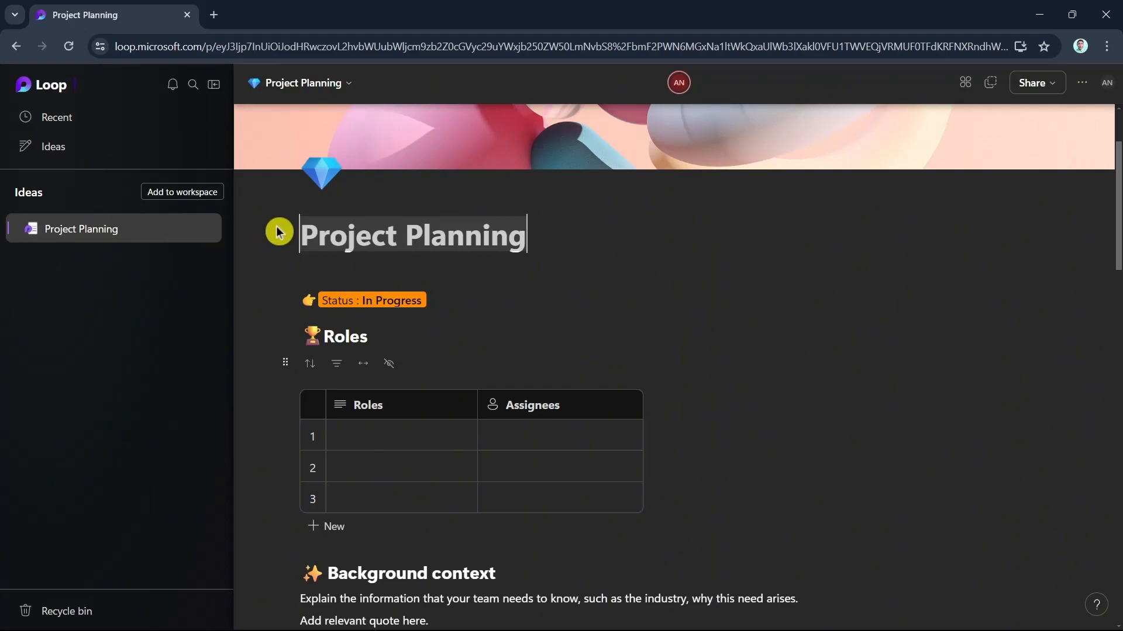
key(BackSpace)
text(Office)
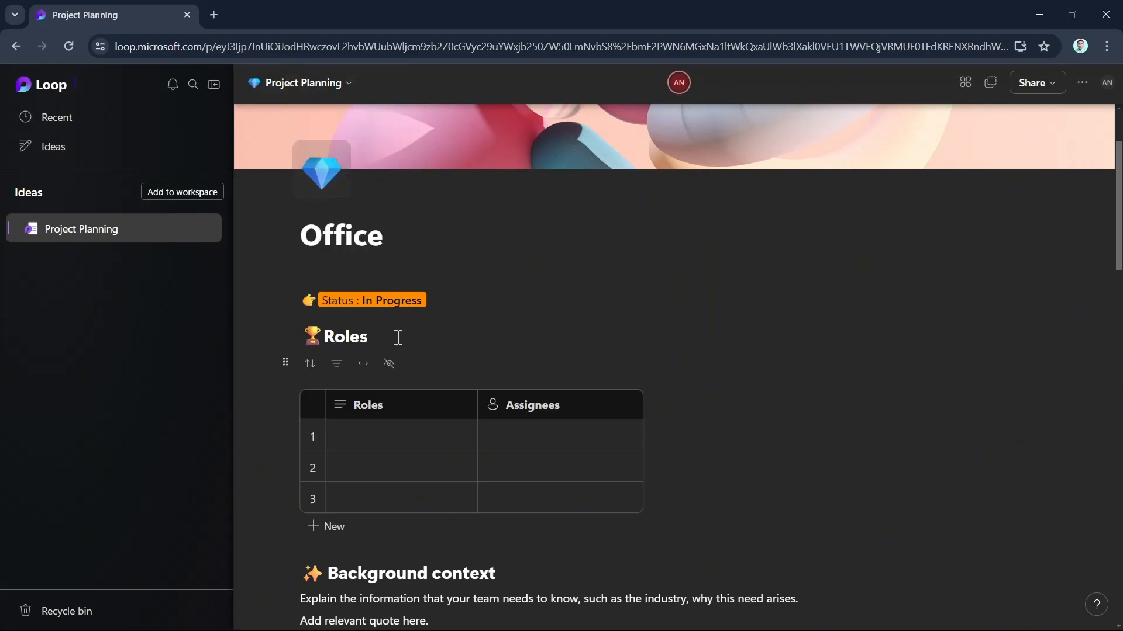
- Enter "CEO" as the role in the first row of the Roles table
click(381, 439)
text(CEo)
key(Tab)
click(396, 440)
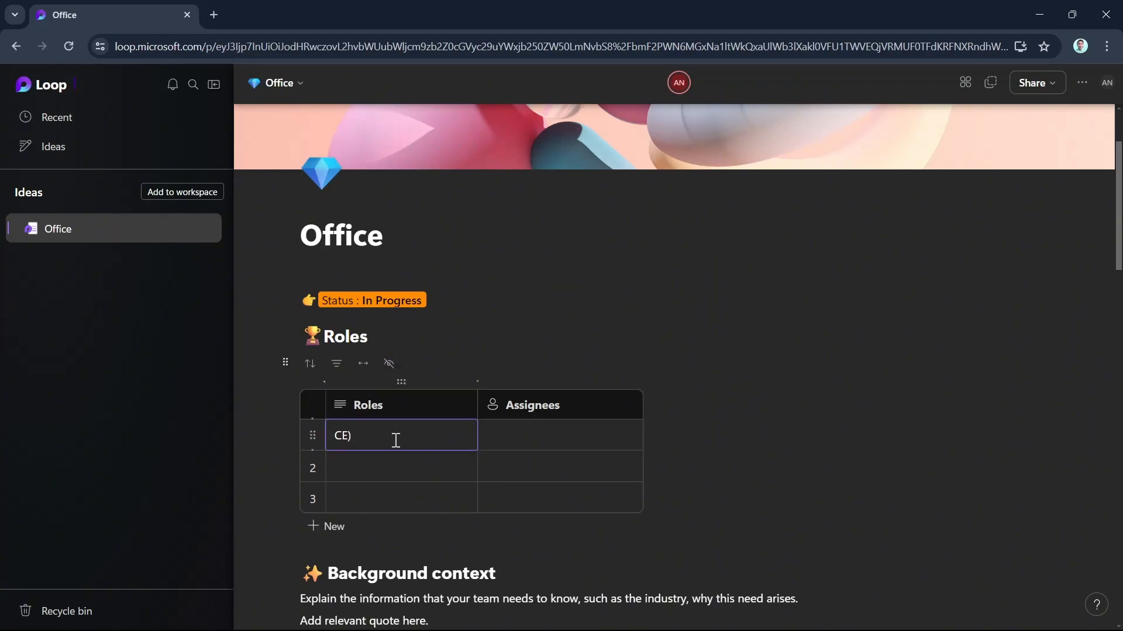
click(393, 471)
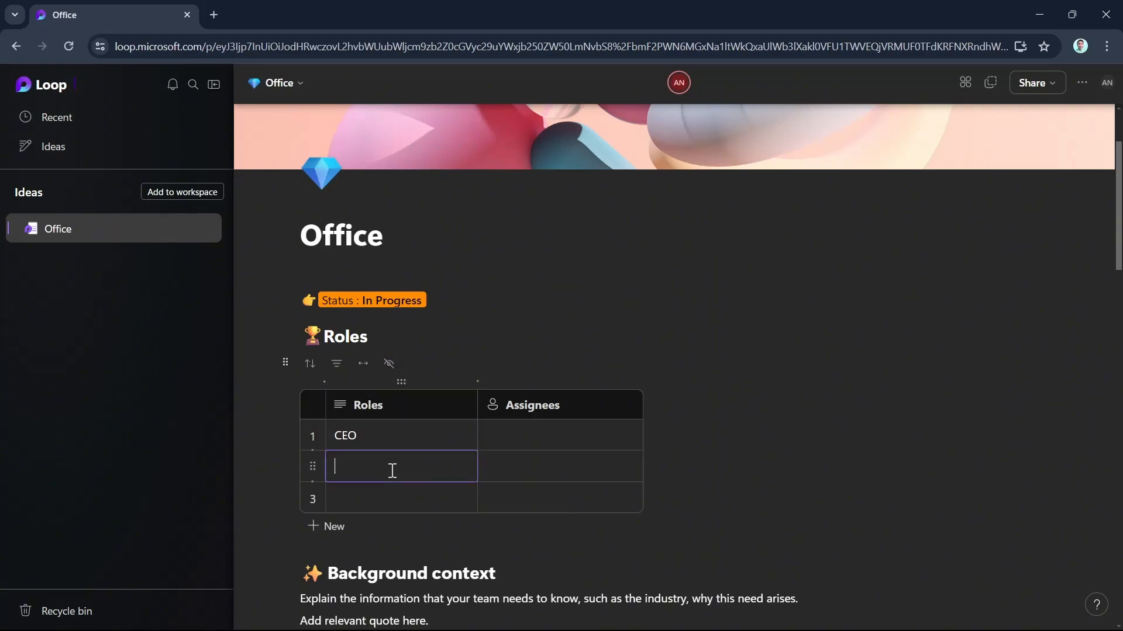
- Enter "Secretary" and "Supervisor" as the roles in the second and third rows of the Roles table
text(Secretary)
click(367, 500)
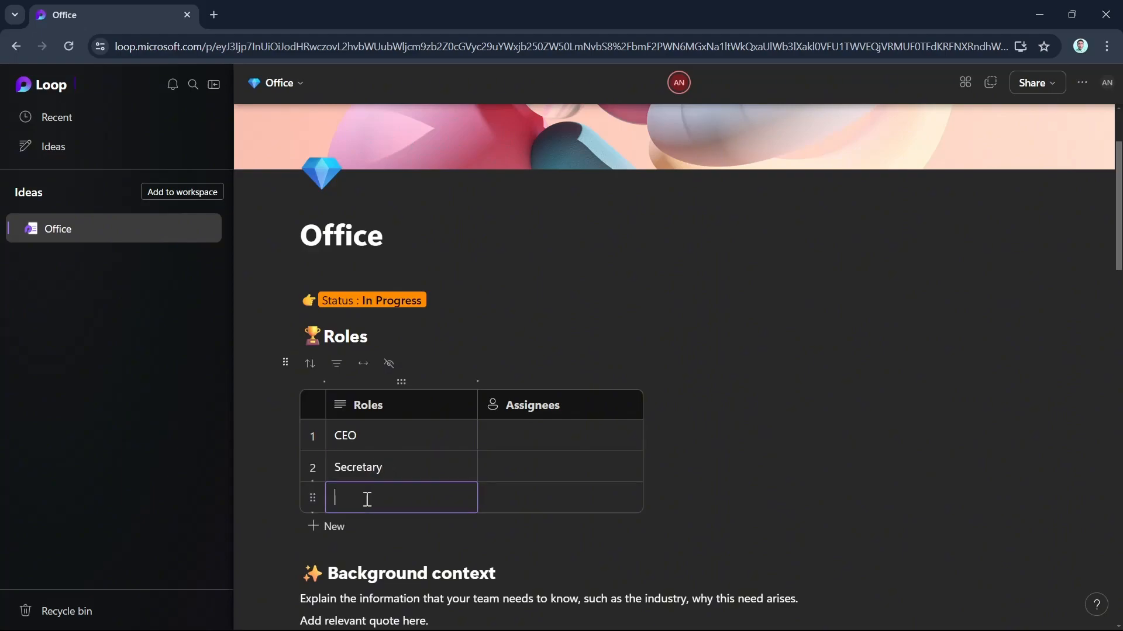
text(Supervisor)
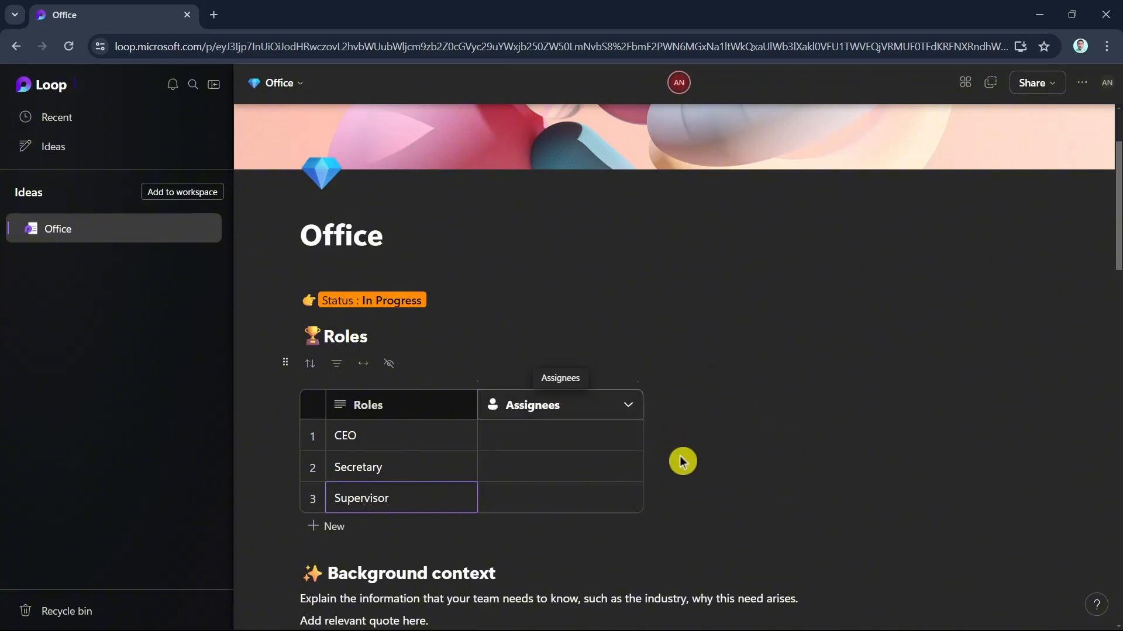
click(743, 536)
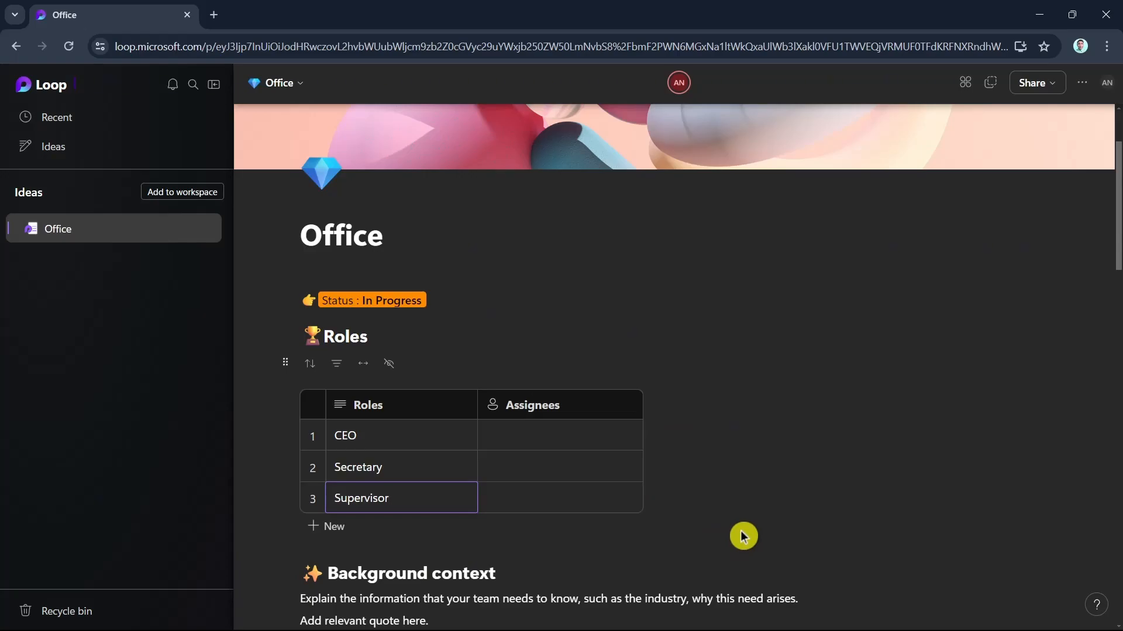
- Look through the Office page's remaining template sections, from Background context and Assignments to Goals, Milestones, Team temp check and Relevant links
scroll(744, 534, down, 4)
scroll(742, 537, down, 4)
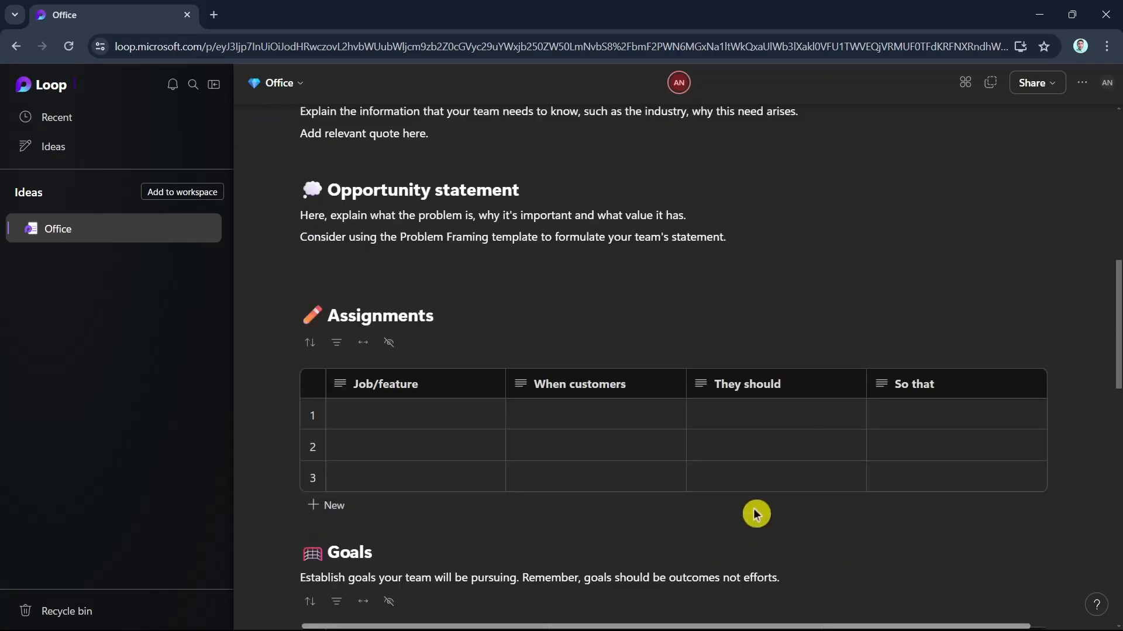
scroll(754, 518, up, 2)
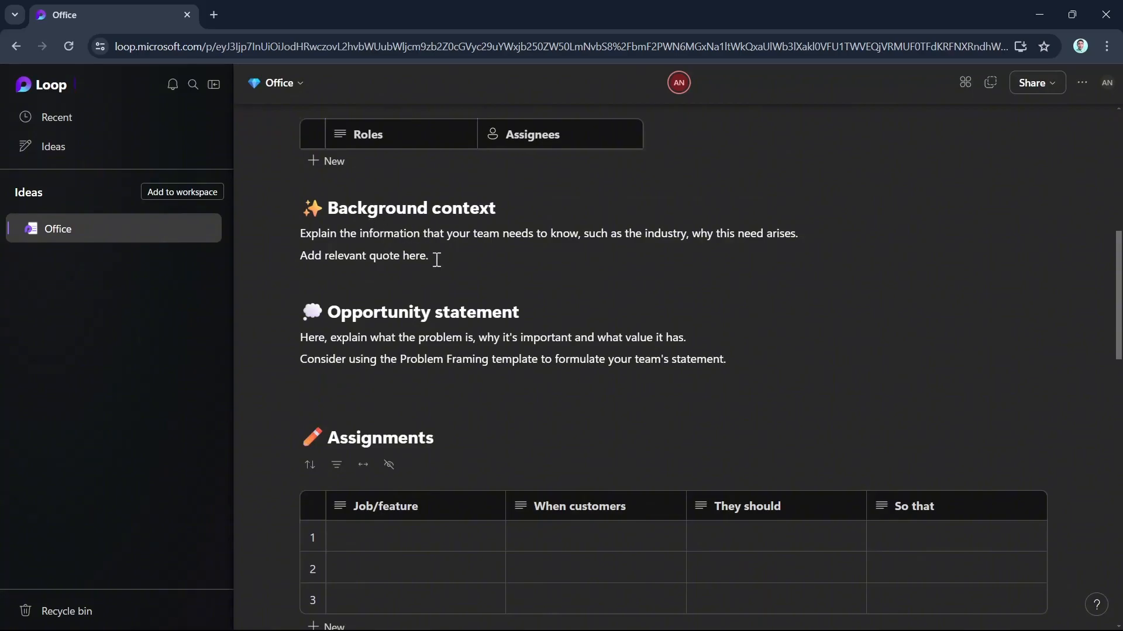
scroll(841, 376, down, 2)
click(401, 346)
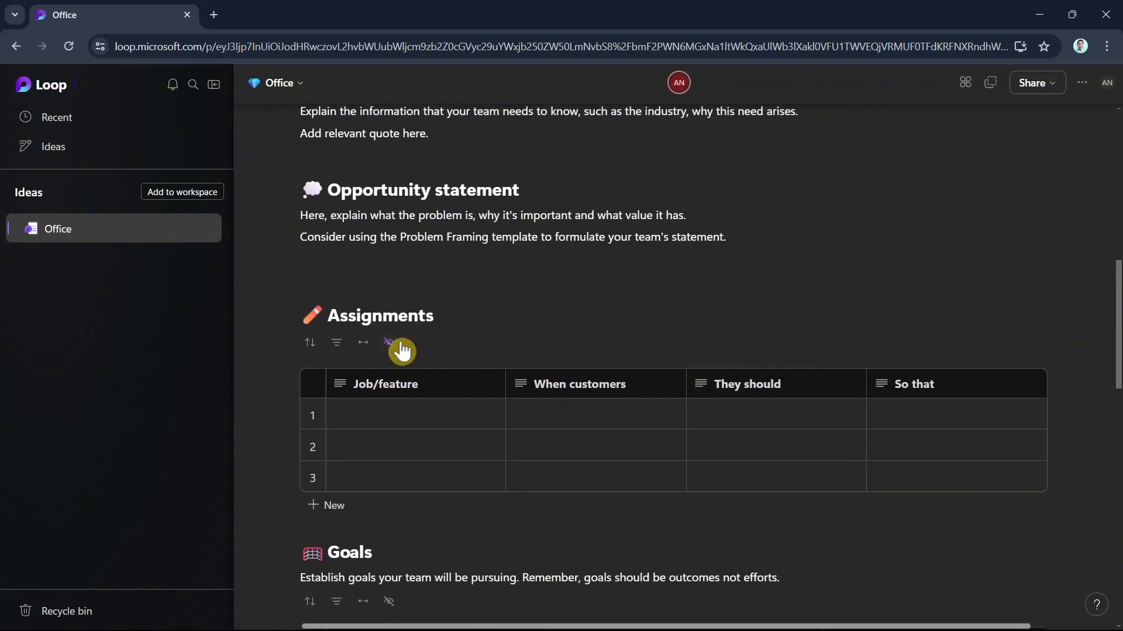
scroll(681, 421, down, 4)
click(379, 375)
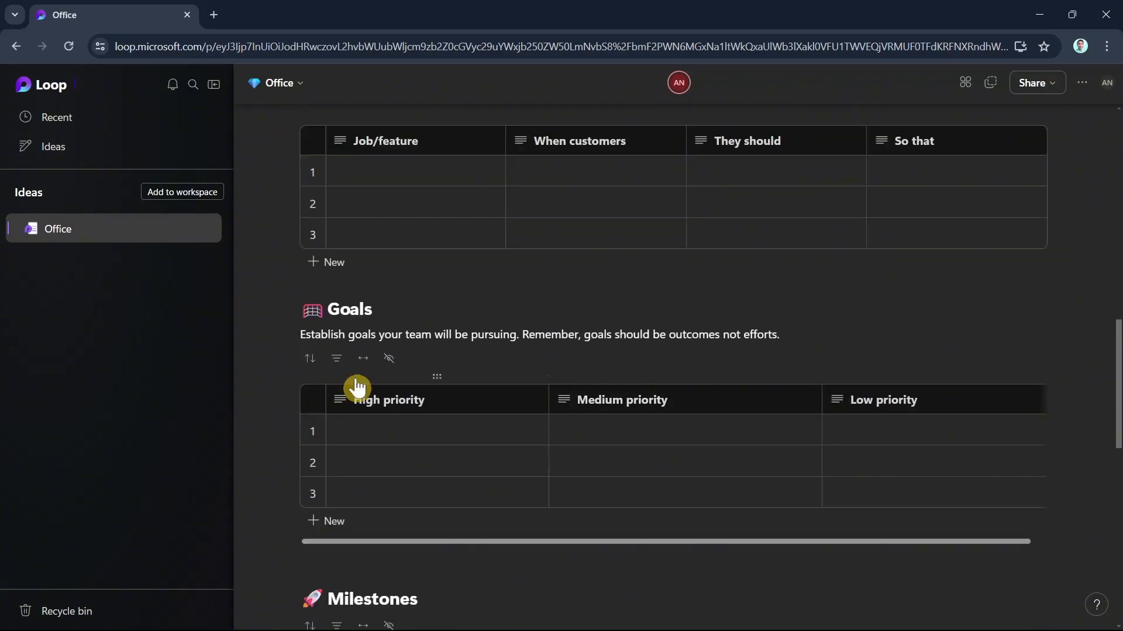
scroll(519, 534, down, 8)
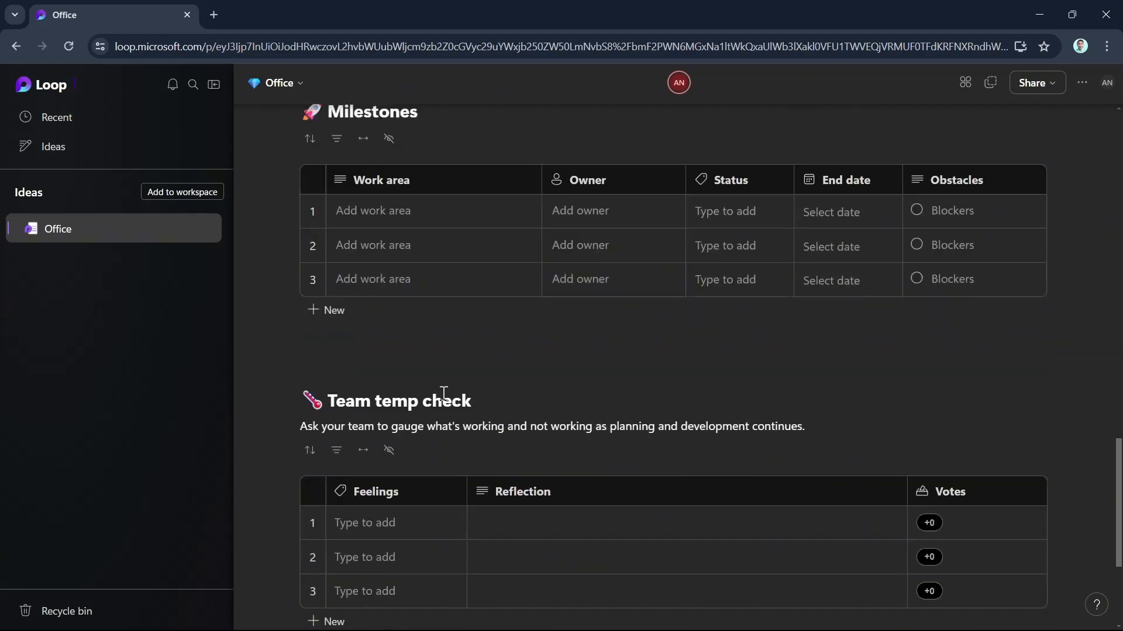
scroll(780, 521, down, 4)
click(534, 251)
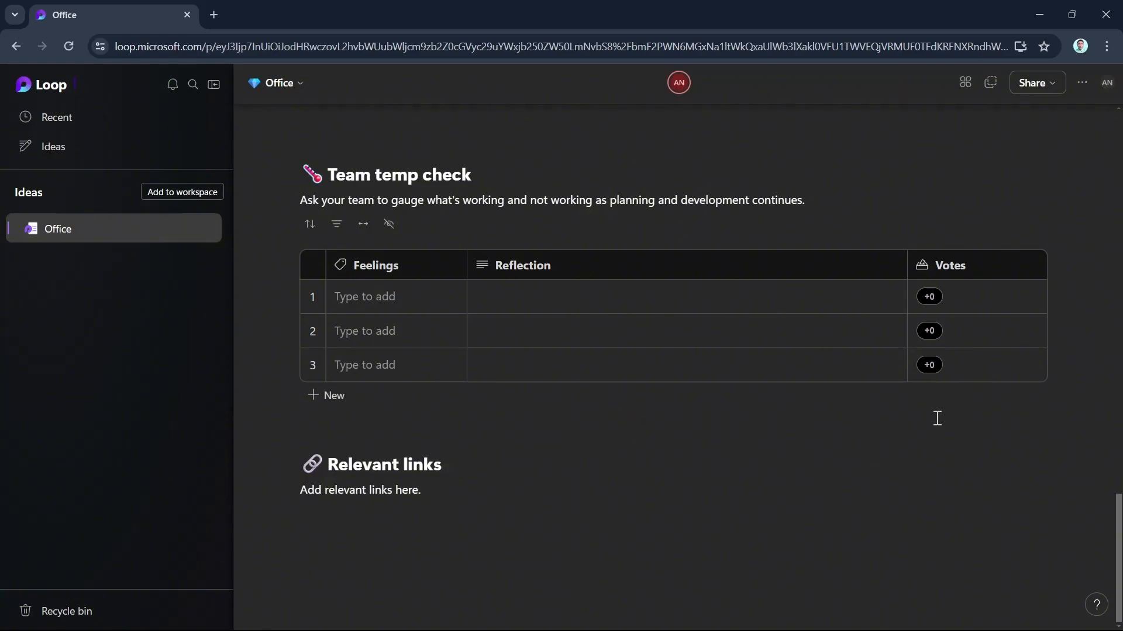
click(684, 415)
scroll(718, 441, up, 5)
scroll(714, 441, up, 10)
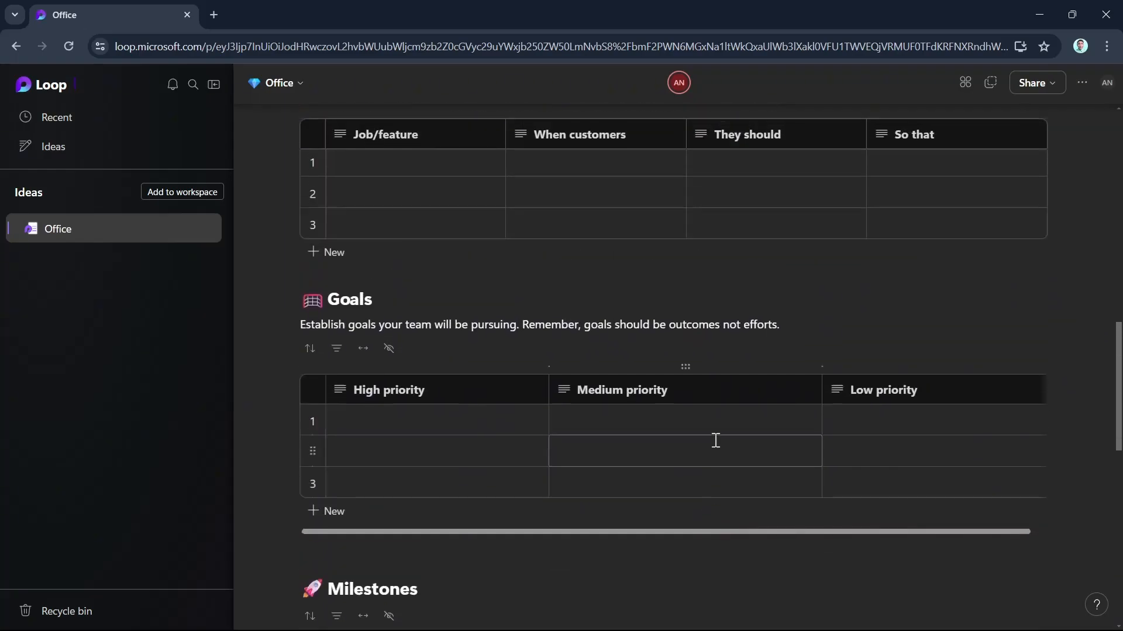
- View the list of recent pages and go back to the Office page
click(86, 242)
click(85, 122)
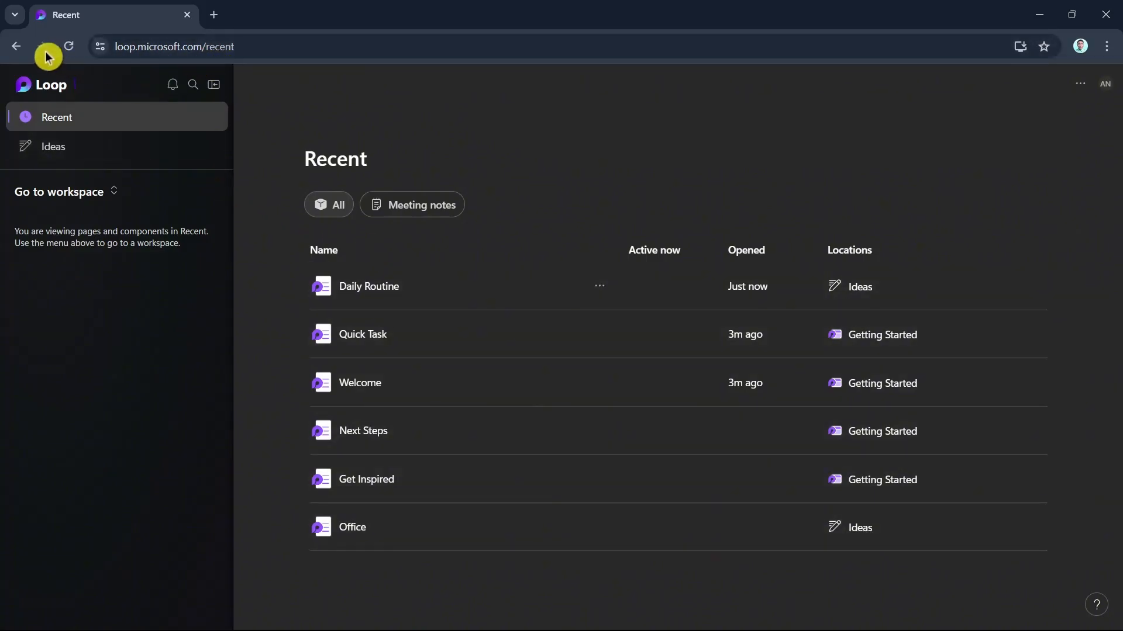
click(16, 46)
- Go to the Loop home page at loop.microsoft.com and dismiss the What's new announcement
click(160, 46)
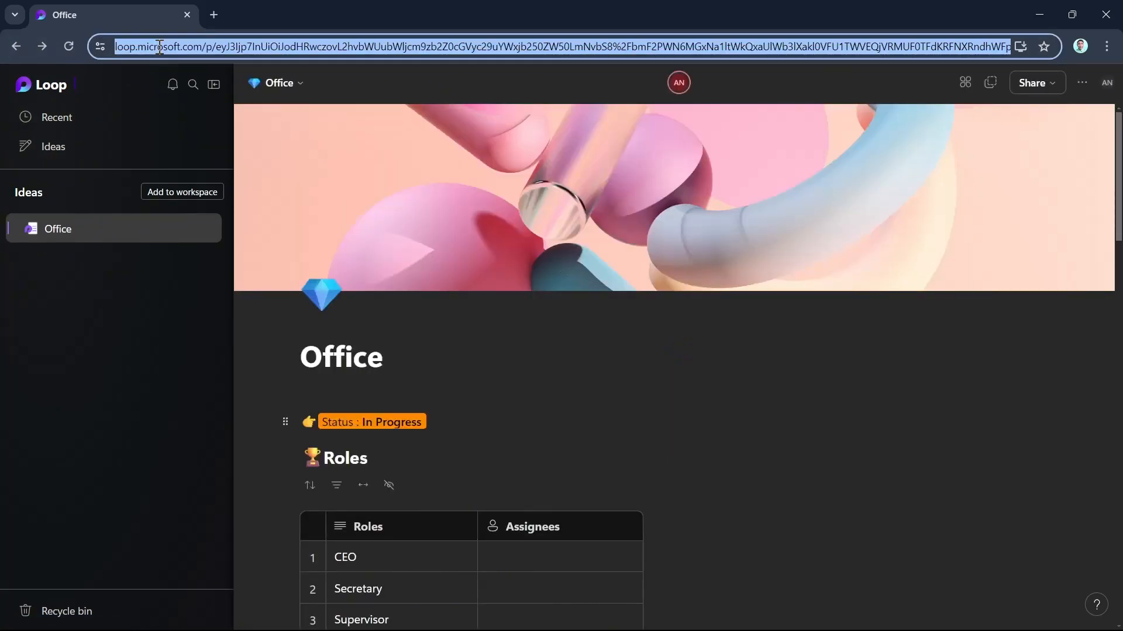
text(loop.microsoft.com)
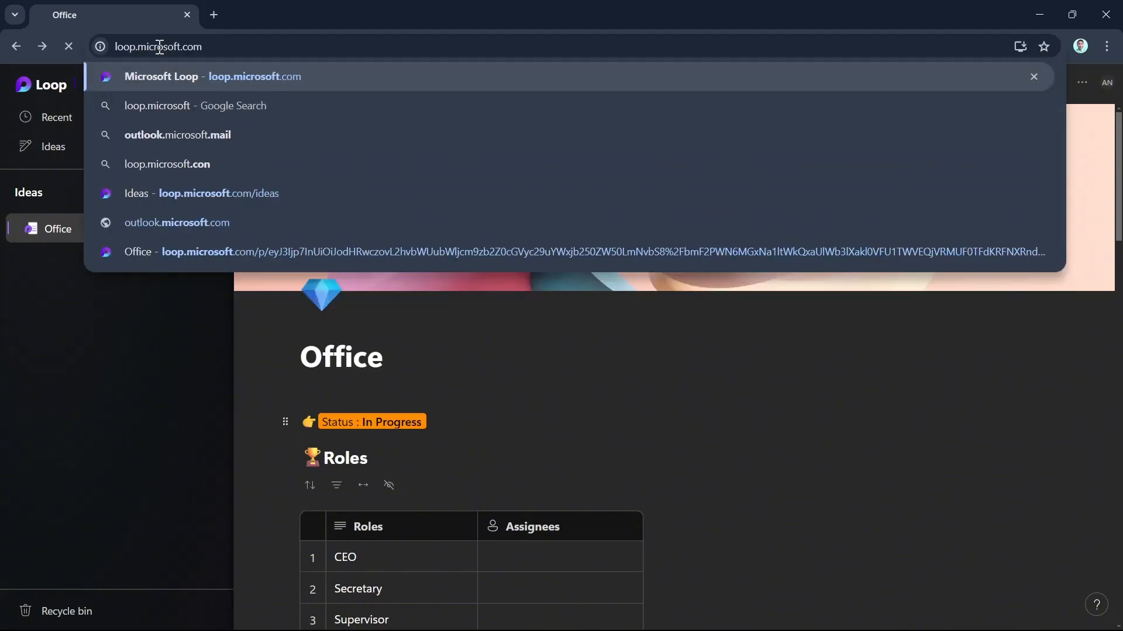
key(Return)
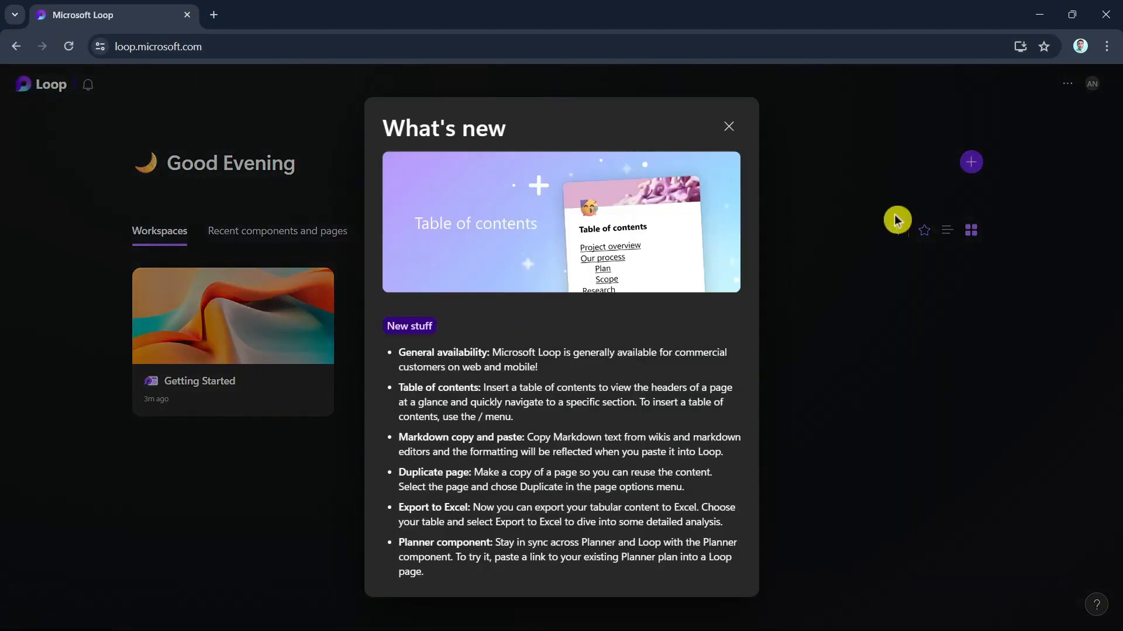
click(729, 131)
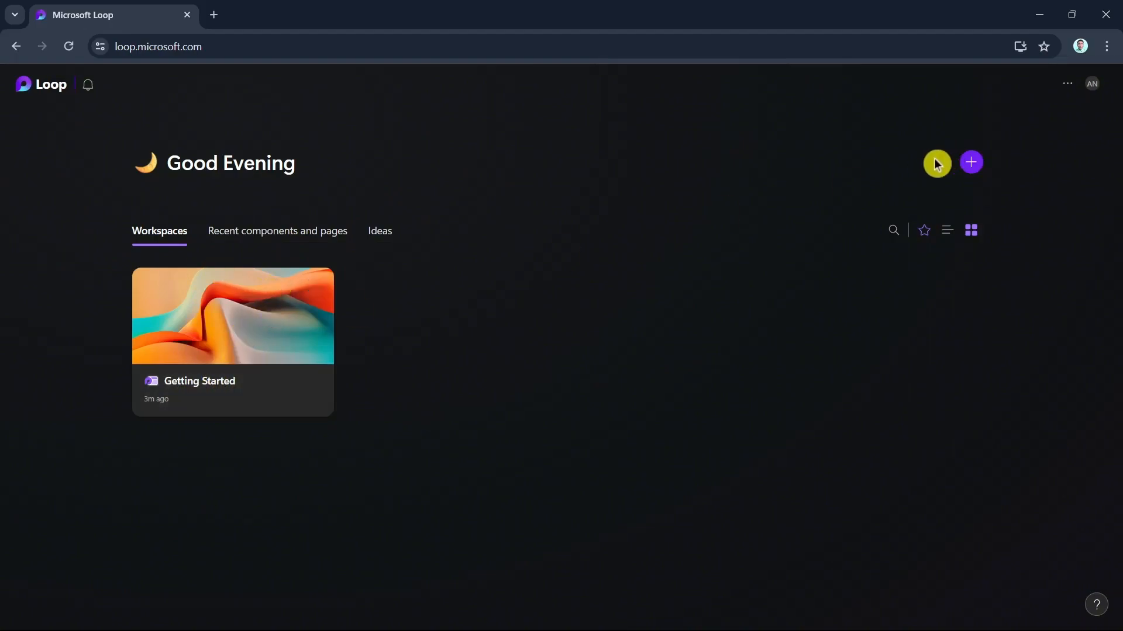
- Start a new workspace and set its cover to the first Landscape stock image, with orange walls and an oval sky opening
click(971, 166)
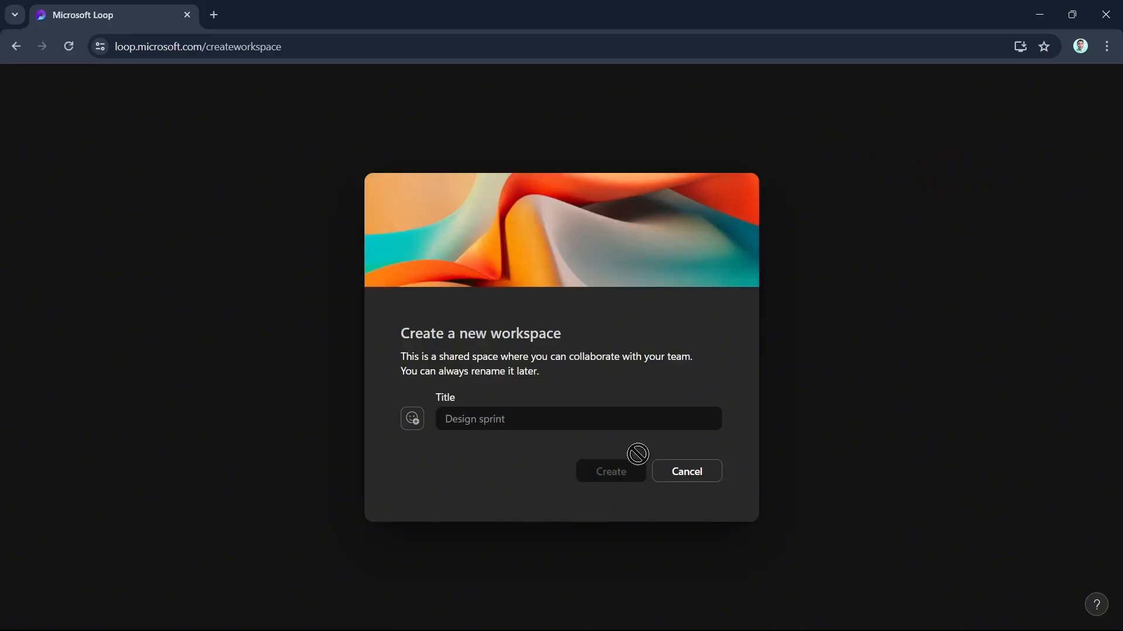
click(698, 474)
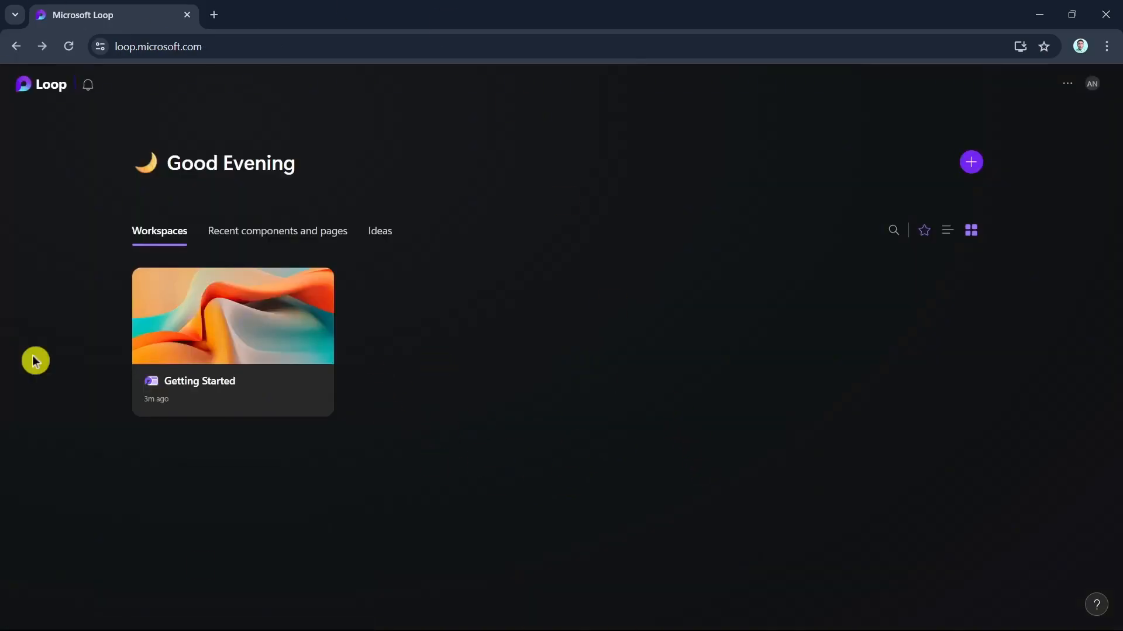
click(970, 166)
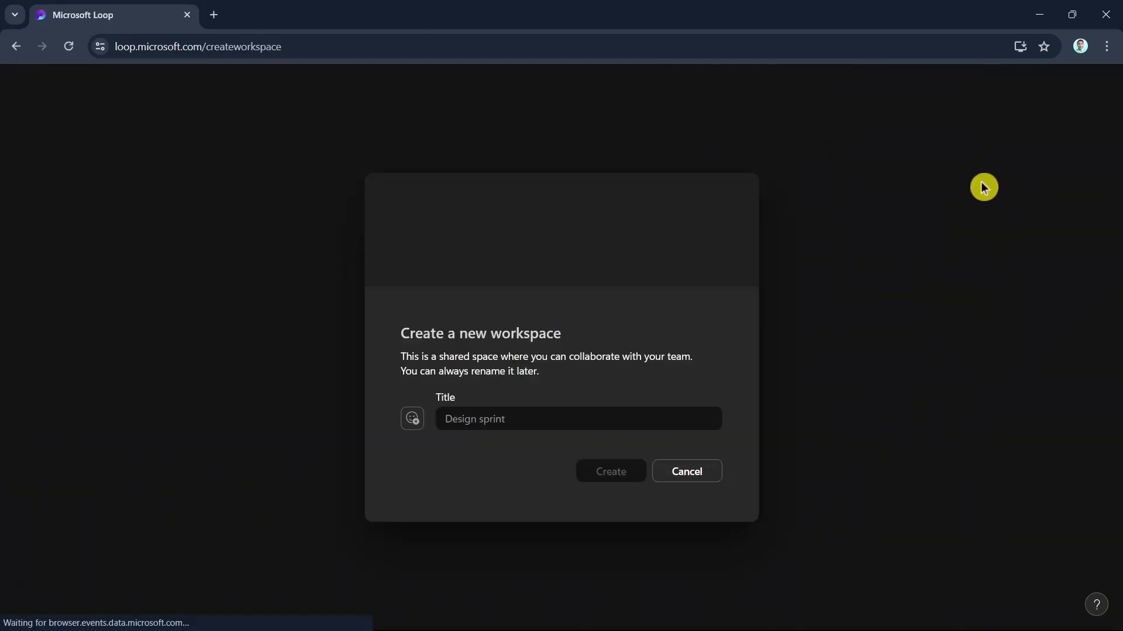
mouse_move(580, 257)
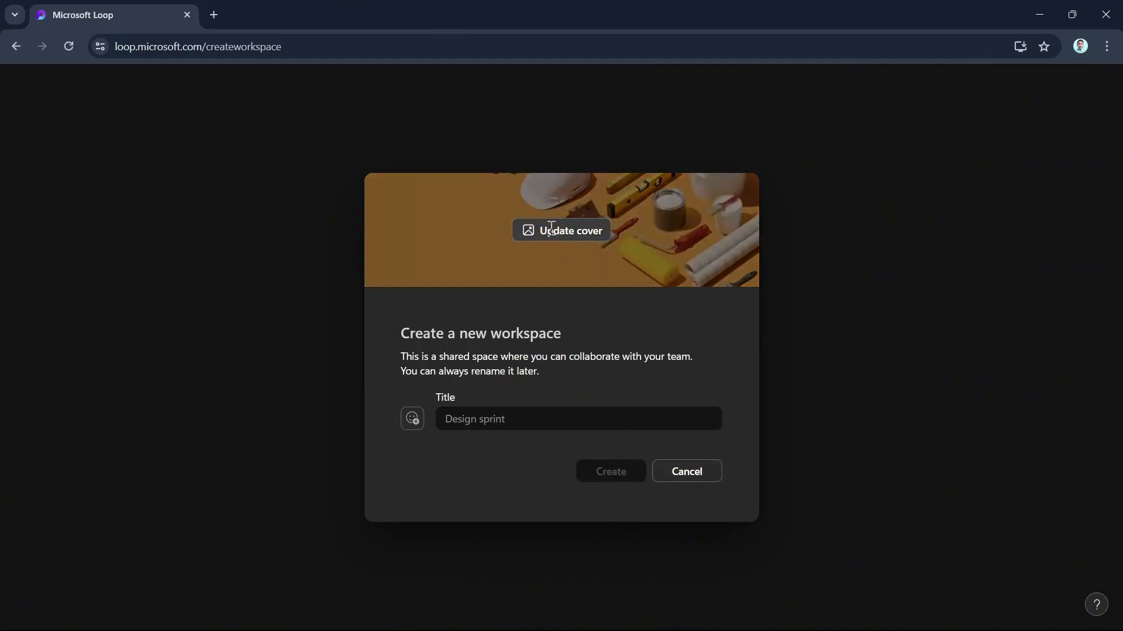
click(562, 230)
scroll(672, 459, down, 5)
scroll(669, 454, up, 5)
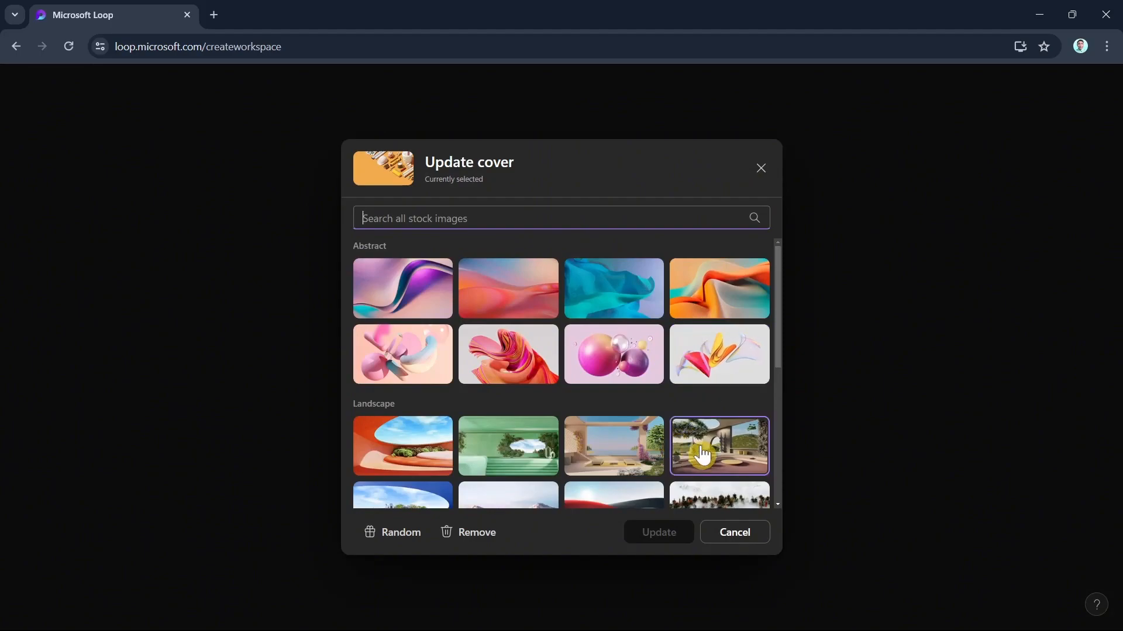
scroll(702, 455, down, 2)
click(404, 325)
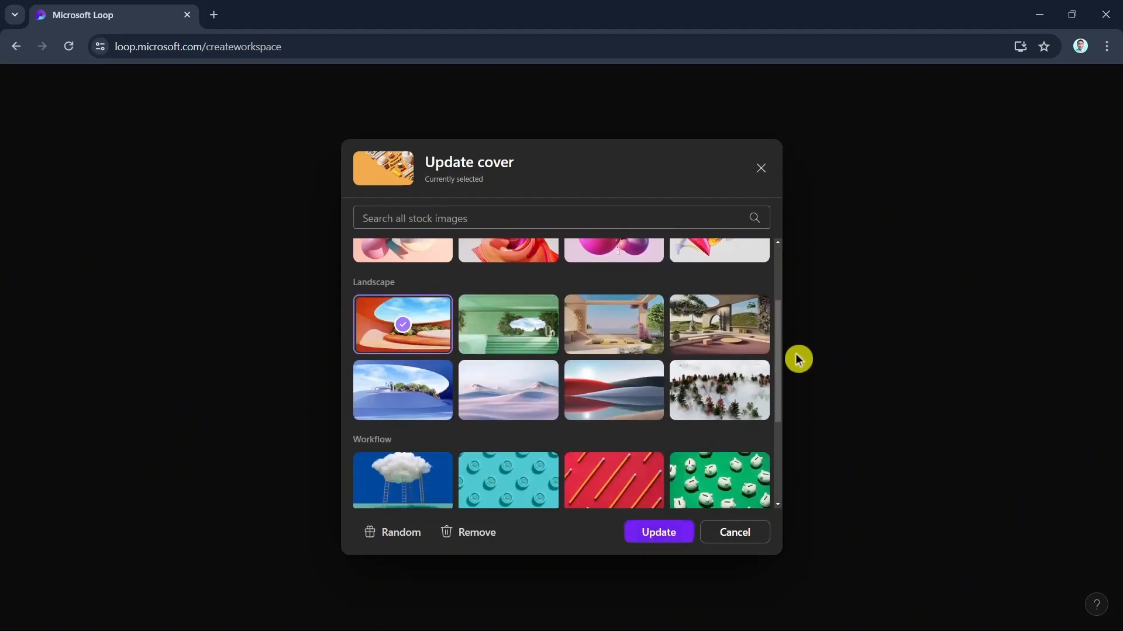
click(659, 532)
- Create the workspace with the title "Sample" and an emoji icon
click(568, 420)
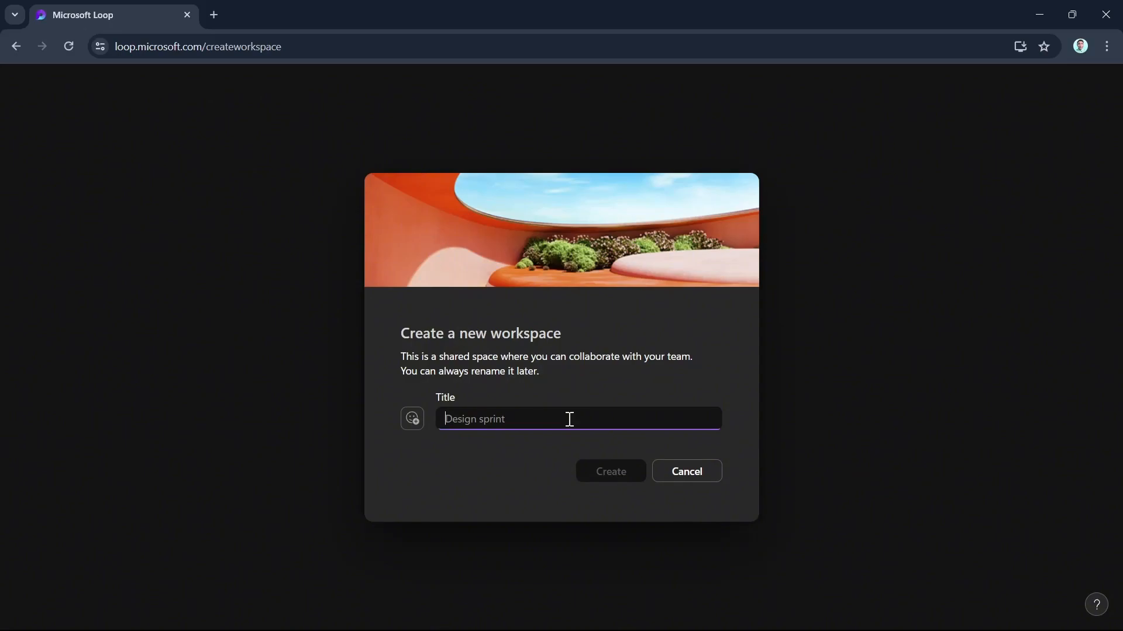
text(Sample)
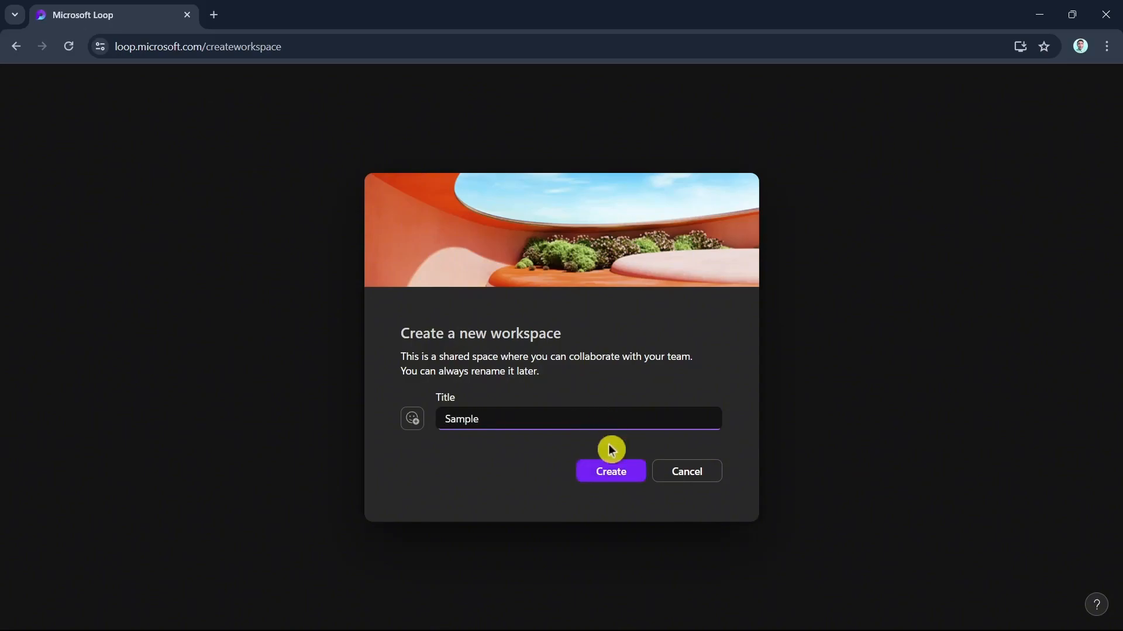
click(412, 419)
click(433, 245)
click(607, 475)
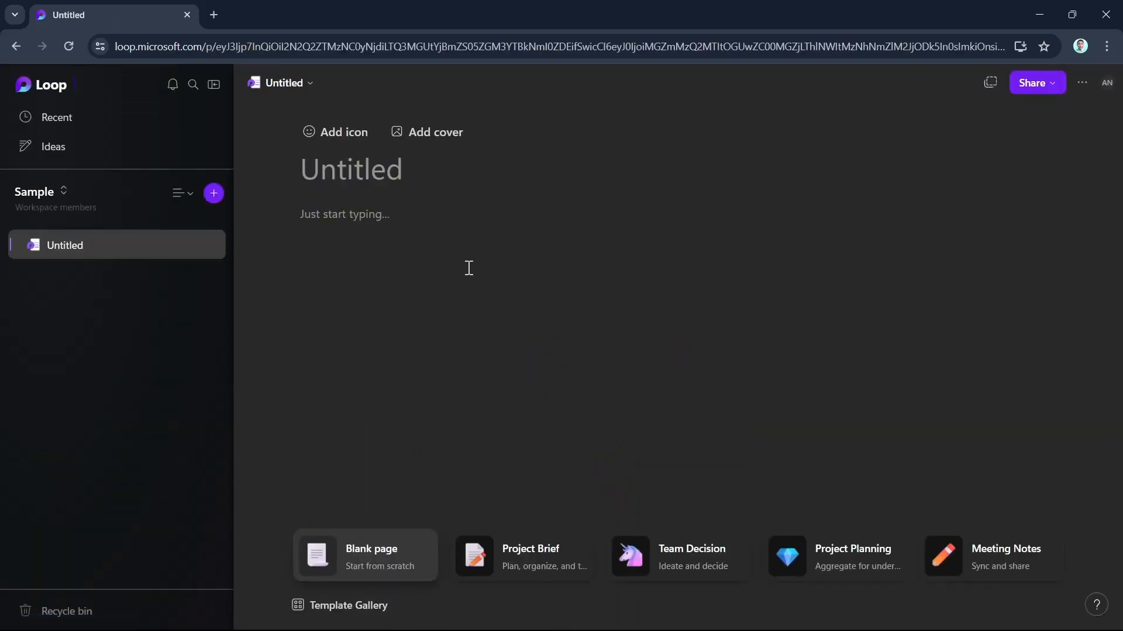